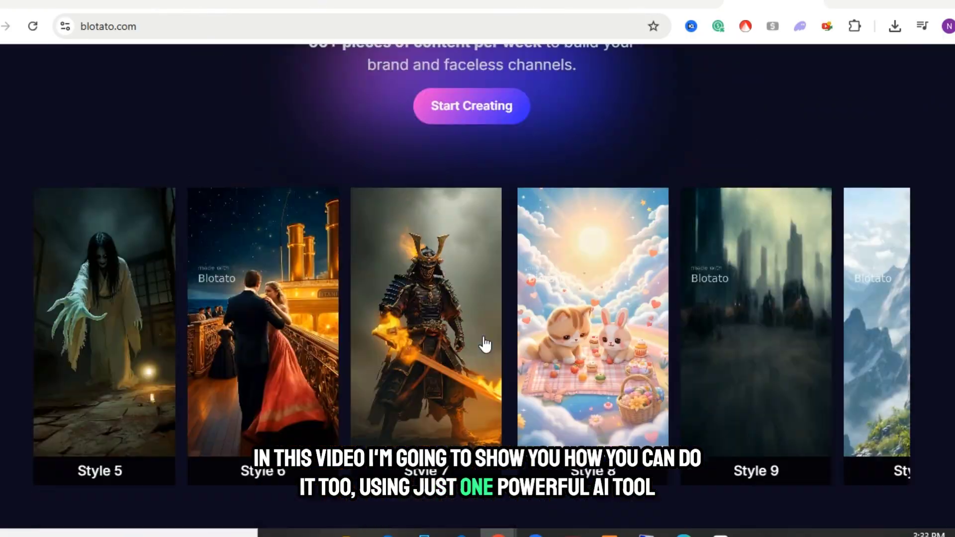
scroll(498, 339, down, 3)
scroll(497, 339, down, 3)
scroll(498, 339, down, 4)
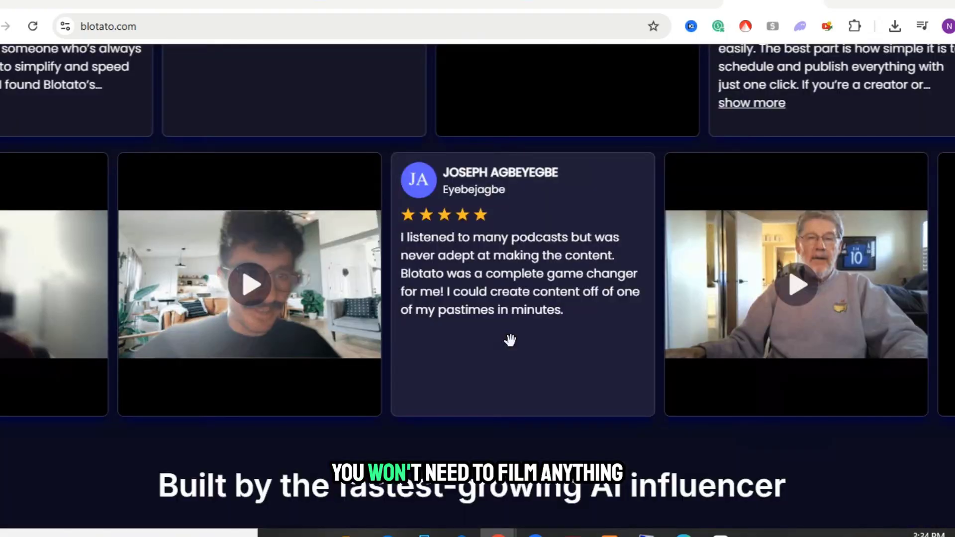
scroll(507, 336, down, 3)
scroll(519, 341, down, 5)
scroll(503, 346, down, 4)
scroll(493, 332, down, 5)
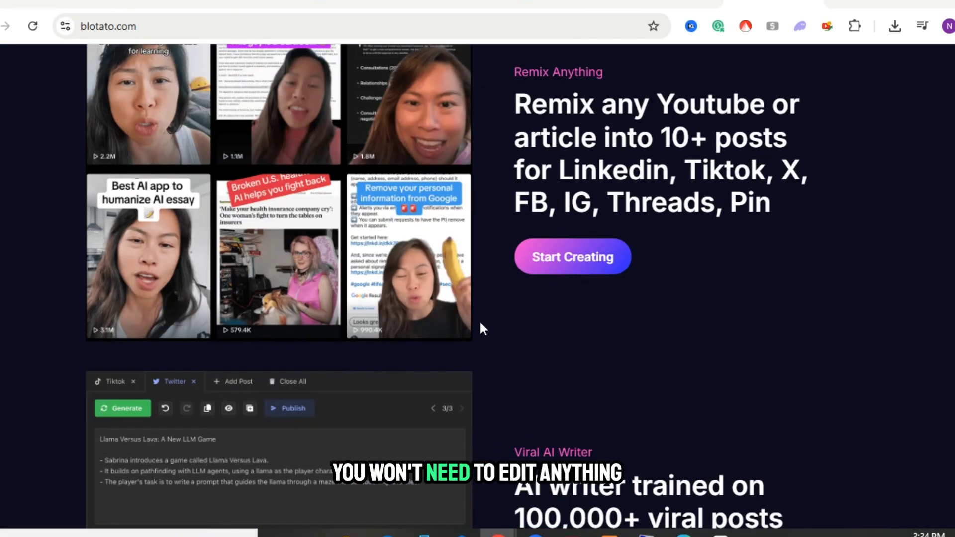
scroll(517, 298, up, 3)
scroll(448, 321, down, 1)
scroll(415, 340, down, 5)
scroll(593, 346, down, 3)
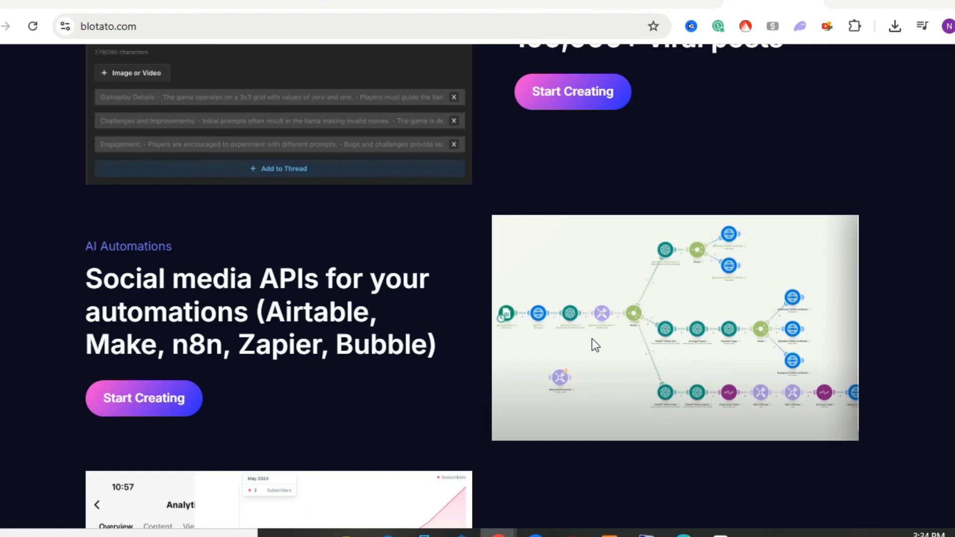
scroll(625, 231, down, 2)
scroll(533, 256, down, 1)
scroll(480, 260, down, 5)
scroll(582, 209, up, 5)
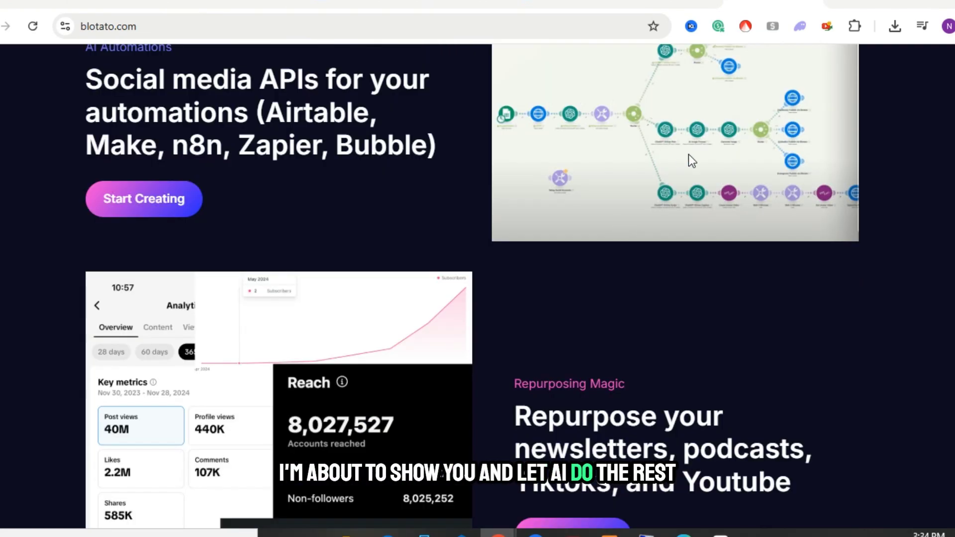
scroll(694, 164, up, 2)
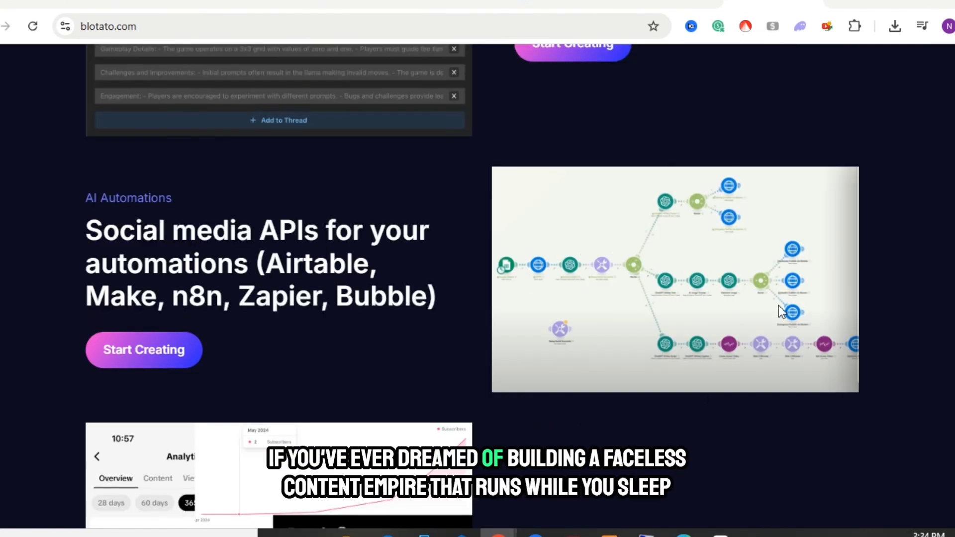
scroll(778, 310, down, 3)
scroll(307, 330, down, 3)
scroll(640, 326, down, 2)
scroll(641, 326, down, 5)
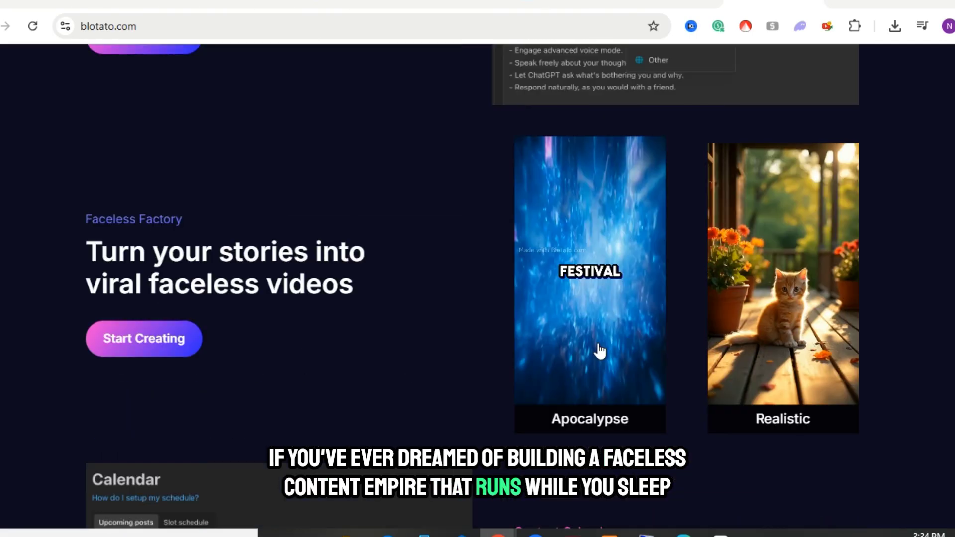
scroll(510, 357, down, 4)
scroll(596, 303, down, 5)
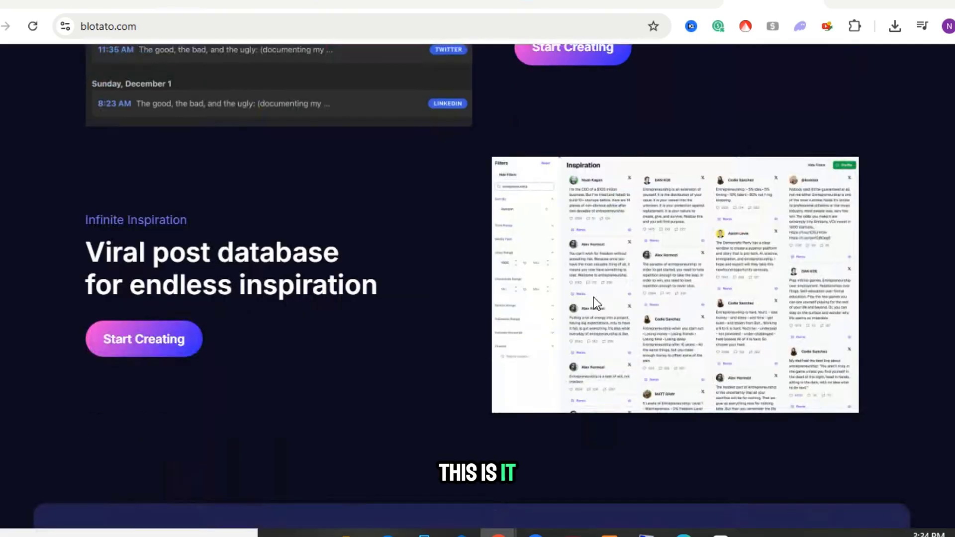
scroll(672, 289, down, 10)
scroll(489, 314, up, 5)
scroll(547, 323, up, 10)
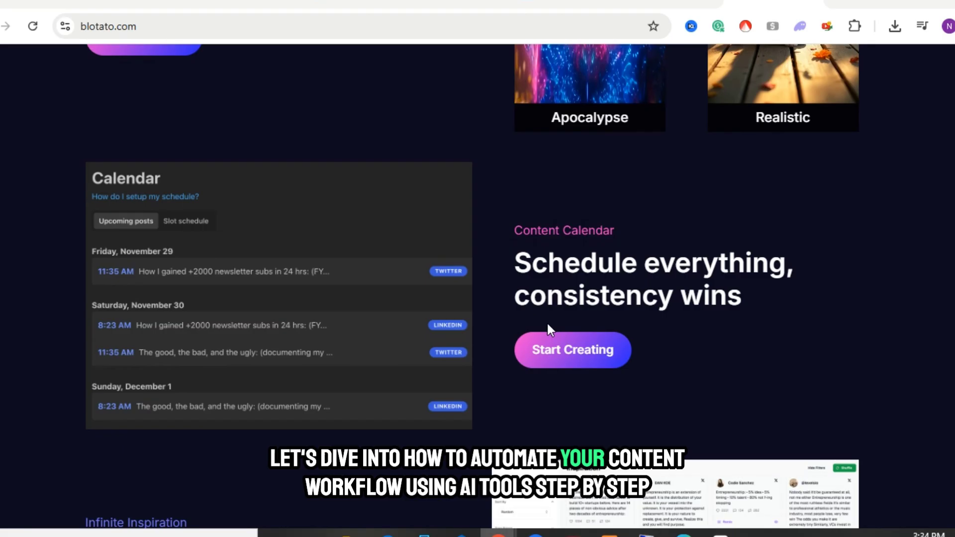
scroll(547, 323, up, 5)
scroll(583, 311, up, 3)
scroll(617, 310, up, 3)
scroll(615, 333, up, 3)
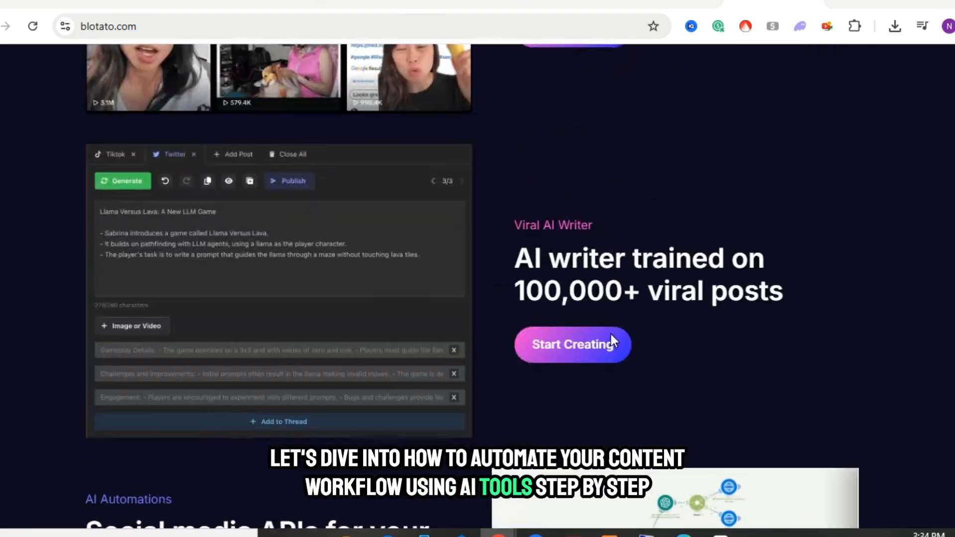
scroll(606, 327, up, 3)
scroll(613, 331, up, 3)
scroll(608, 331, up, 3)
scroll(623, 332, up, 3)
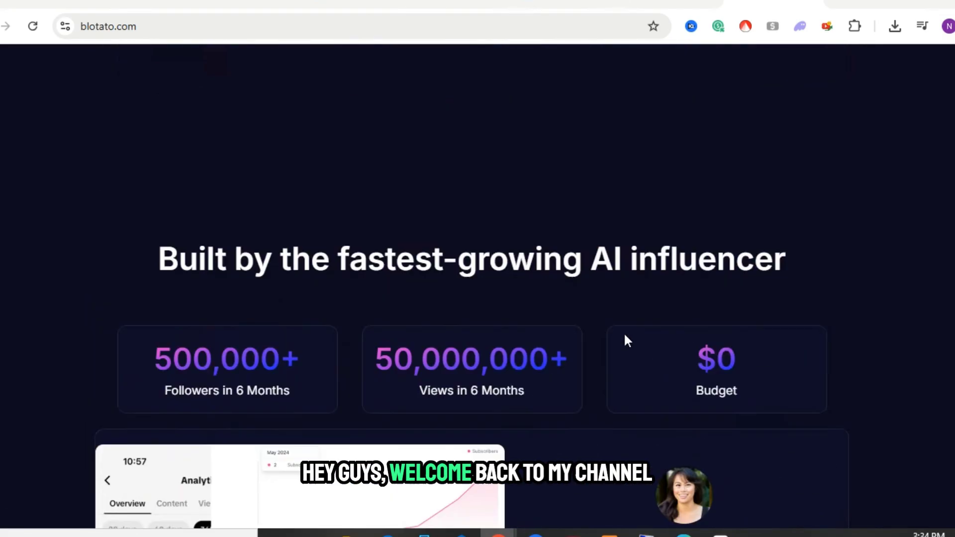
scroll(624, 333, up, 3)
scroll(628, 333, up, 2)
scroll(627, 333, up, 3)
scroll(624, 330, up, 3)
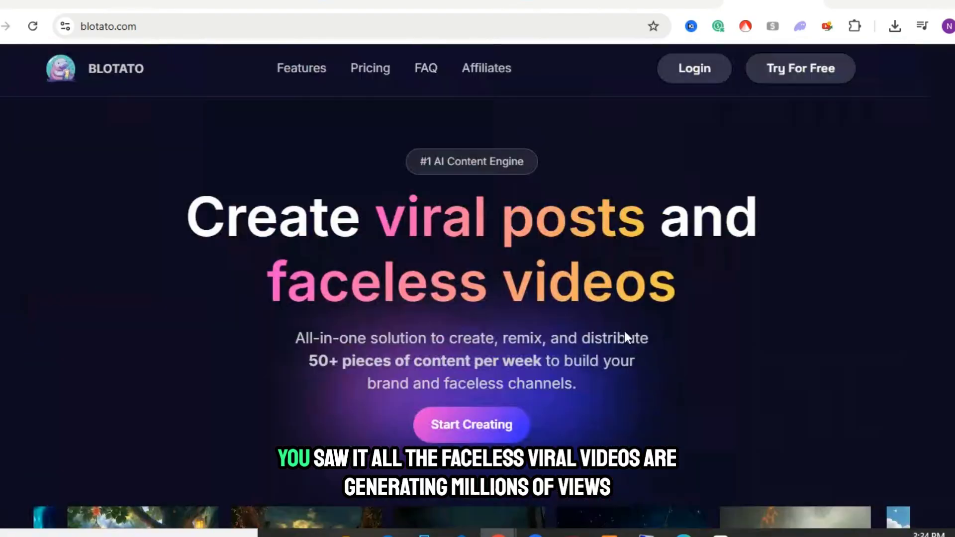
Review the landing page's Remix any Youtube feature heading, then log in to the Blotato dashboard
click(317, 74)
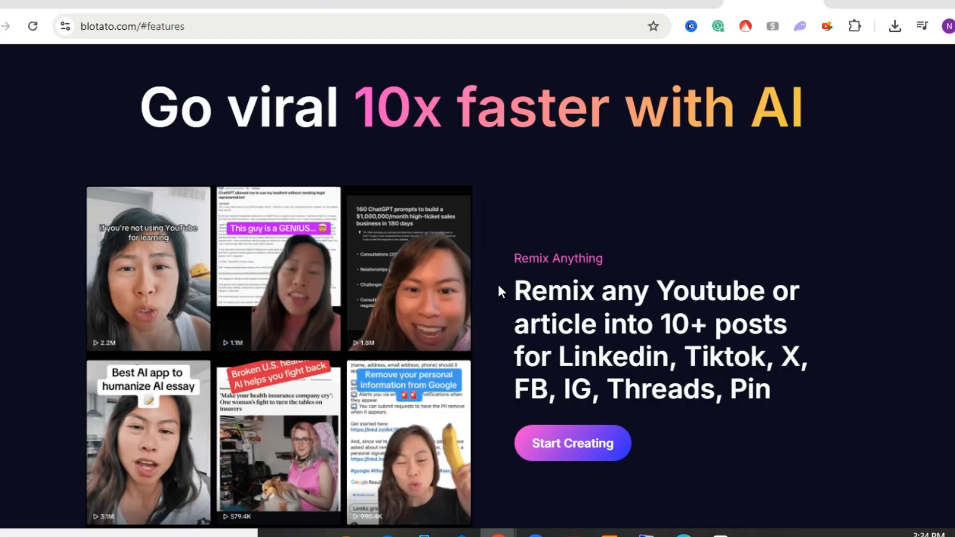
drag(498, 283, 685, 369)
drag(732, 391, 534, 329)
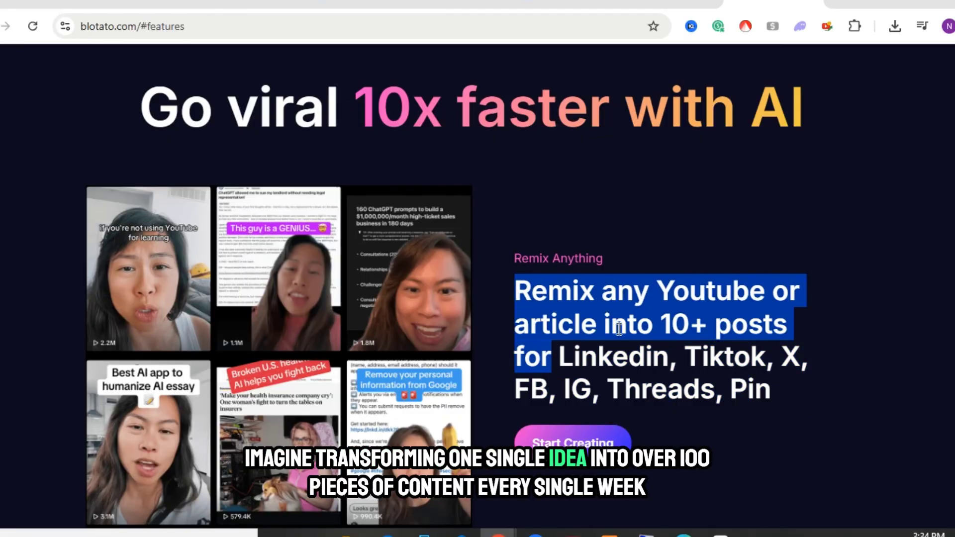
scroll(618, 329, up, 5)
scroll(629, 330, up, 5)
scroll(626, 338, up, 5)
scroll(631, 343, up, 5)
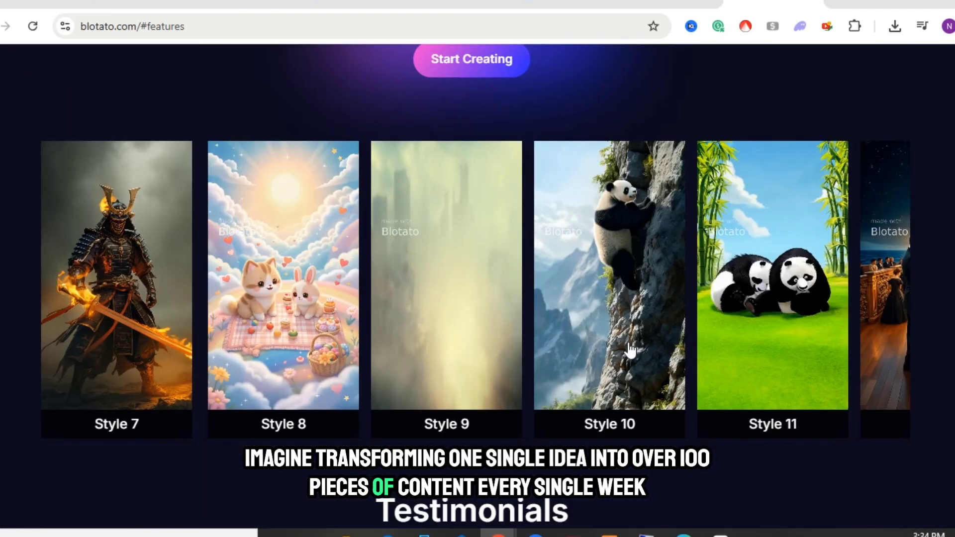
scroll(631, 351, up, 5)
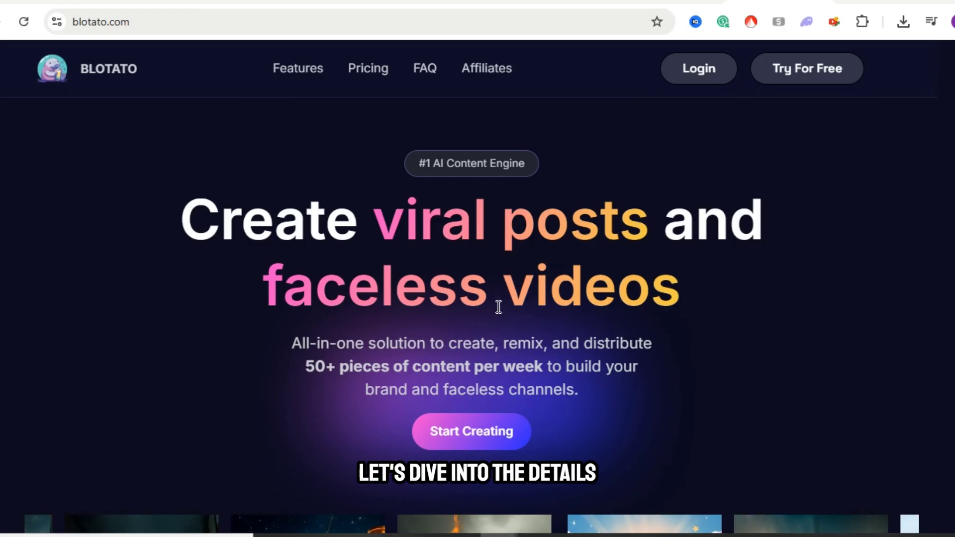
scroll(499, 306, down, 2)
scroll(493, 332, down, 2)
scroll(484, 348, down, 2)
scroll(486, 343, down, 1)
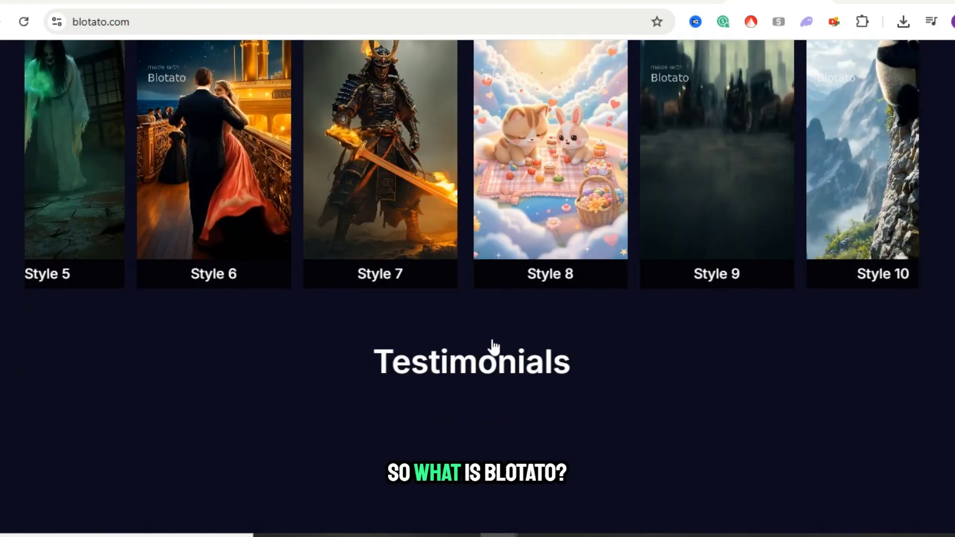
scroll(492, 345, down, 1)
scroll(491, 337, down, 2)
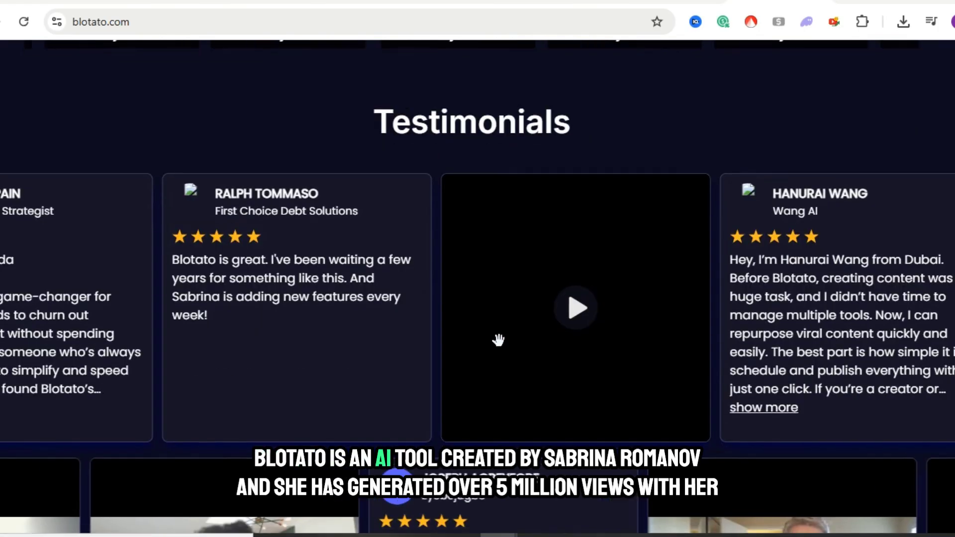
scroll(500, 340, down, 4)
scroll(515, 342, down, 3)
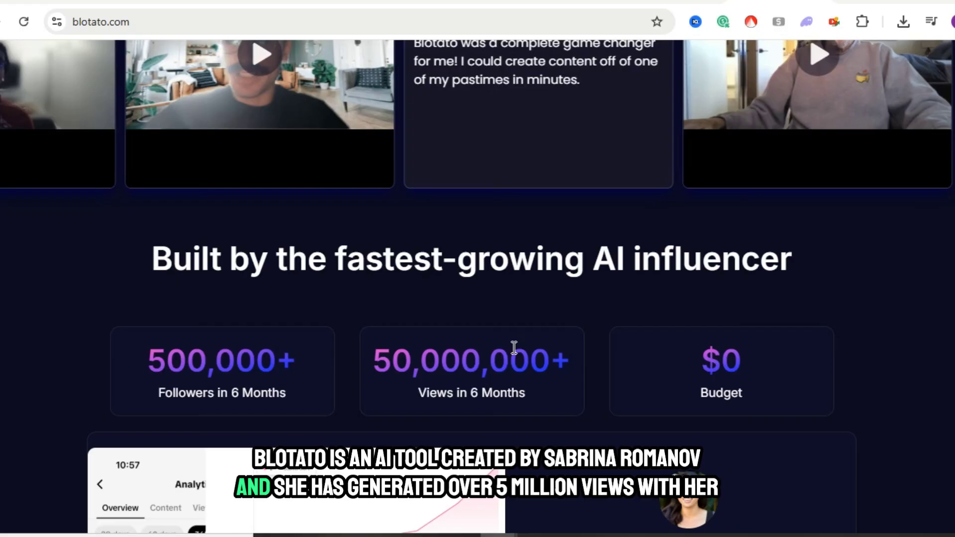
scroll(510, 345, down, 5)
scroll(496, 343, down, 4)
scroll(494, 341, down, 4)
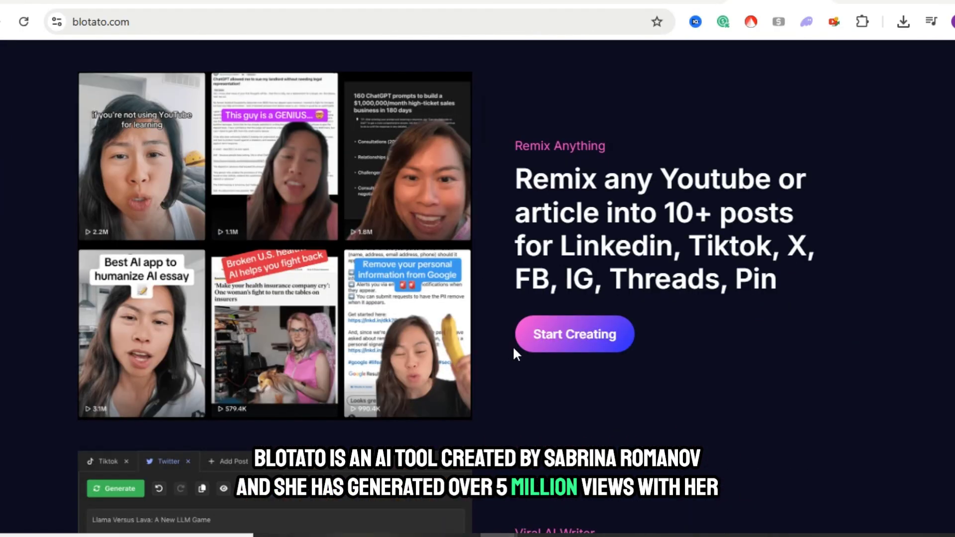
scroll(512, 343, down, 1)
scroll(492, 306, up, 3)
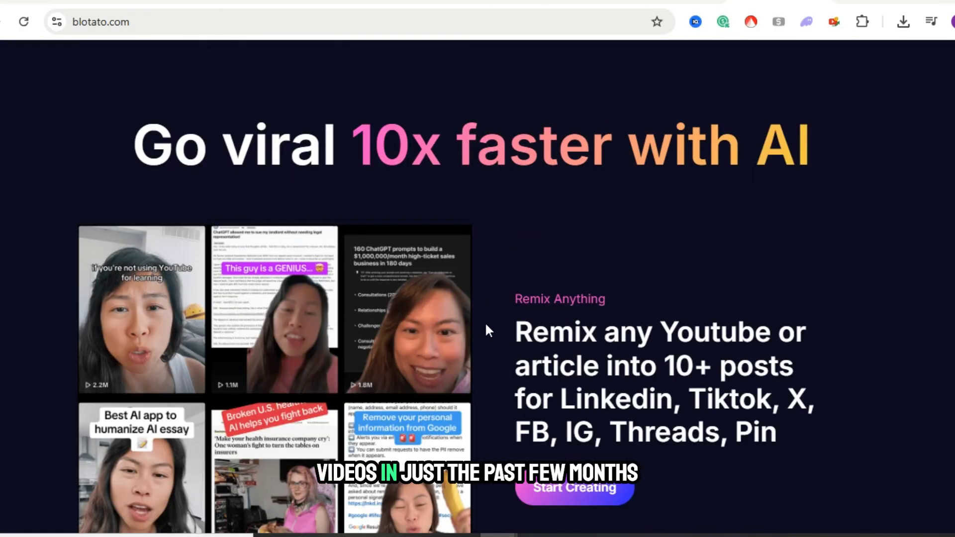
scroll(413, 345, down, 1)
scroll(412, 345, down, 1)
scroll(412, 343, down, 3)
scroll(477, 328, down, 3)
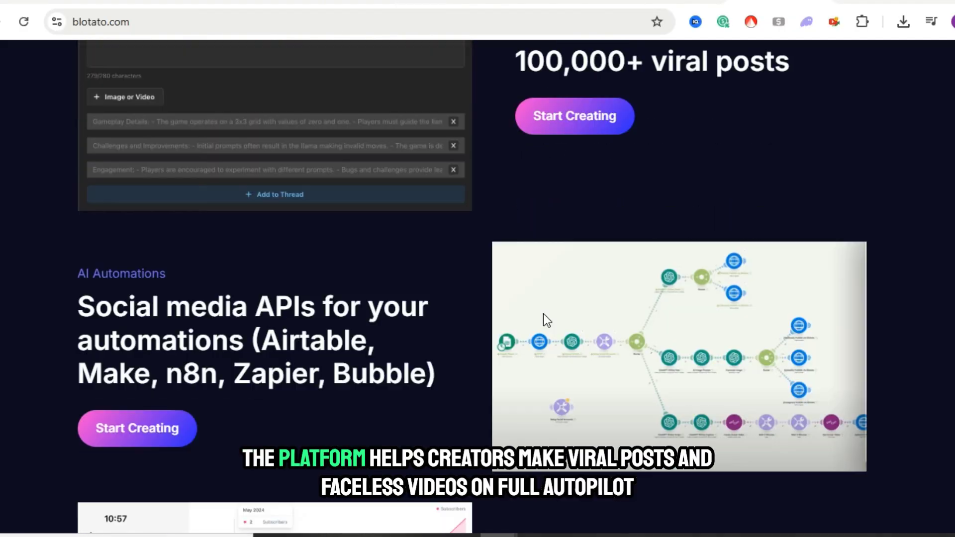
scroll(571, 328, down, 1)
scroll(581, 299, down, 1)
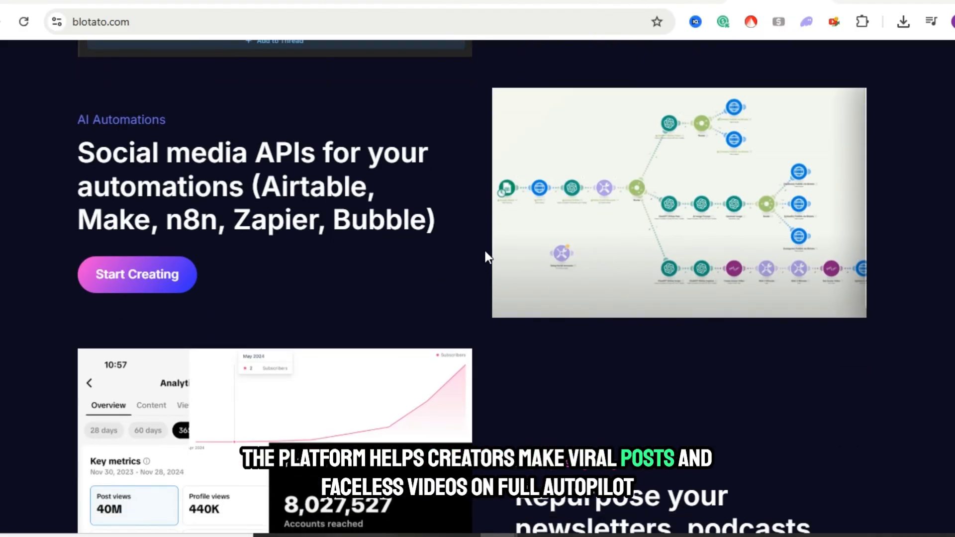
scroll(485, 256, down, 1)
scroll(537, 256, down, 5)
scroll(452, 260, up, 5)
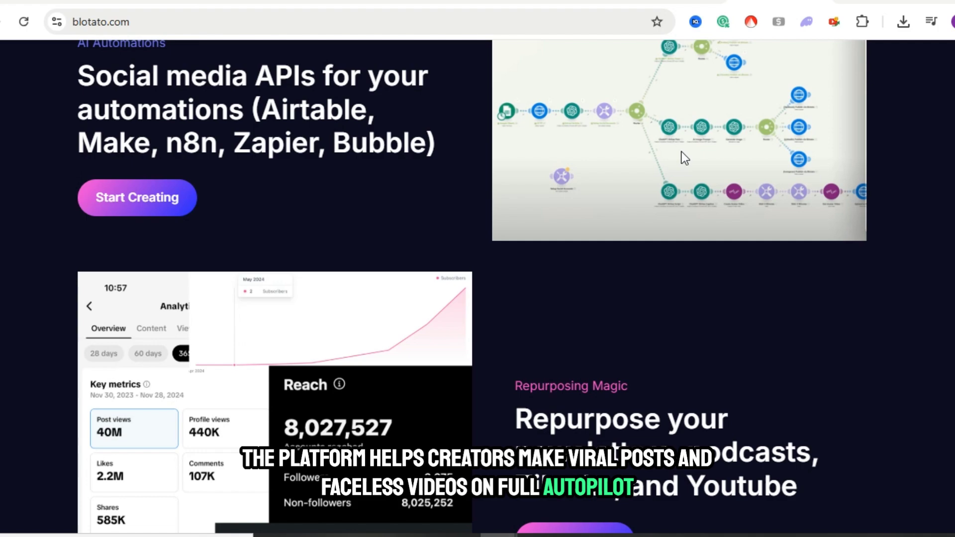
scroll(676, 156, up, 1)
scroll(702, 168, up, 1)
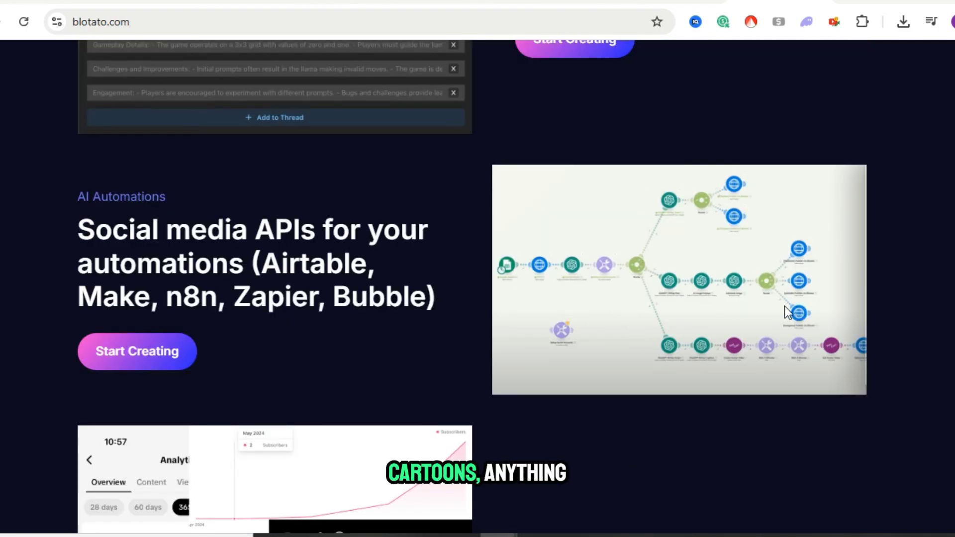
scroll(597, 298, down, 1)
scroll(332, 328, down, 1)
scroll(320, 339, down, 1)
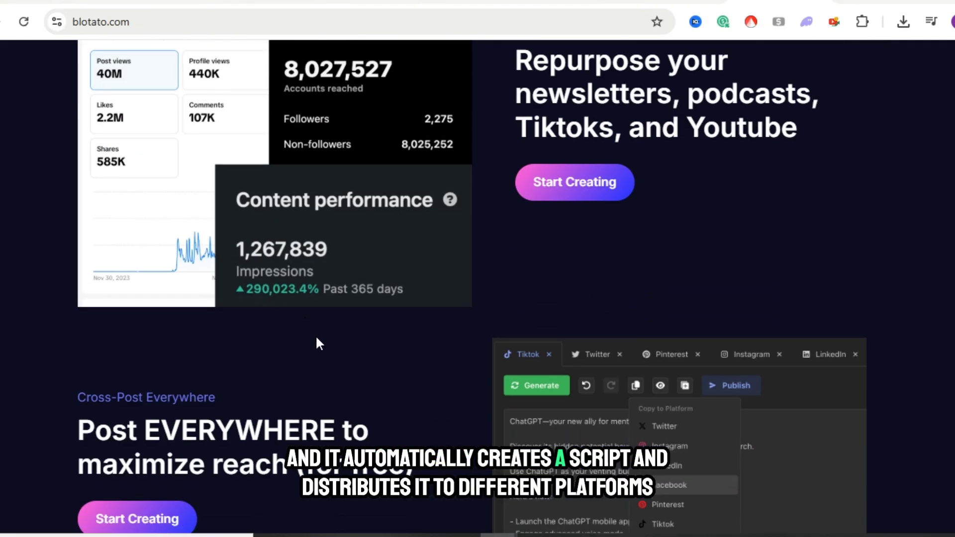
scroll(642, 336, down, 1)
scroll(644, 332, down, 4)
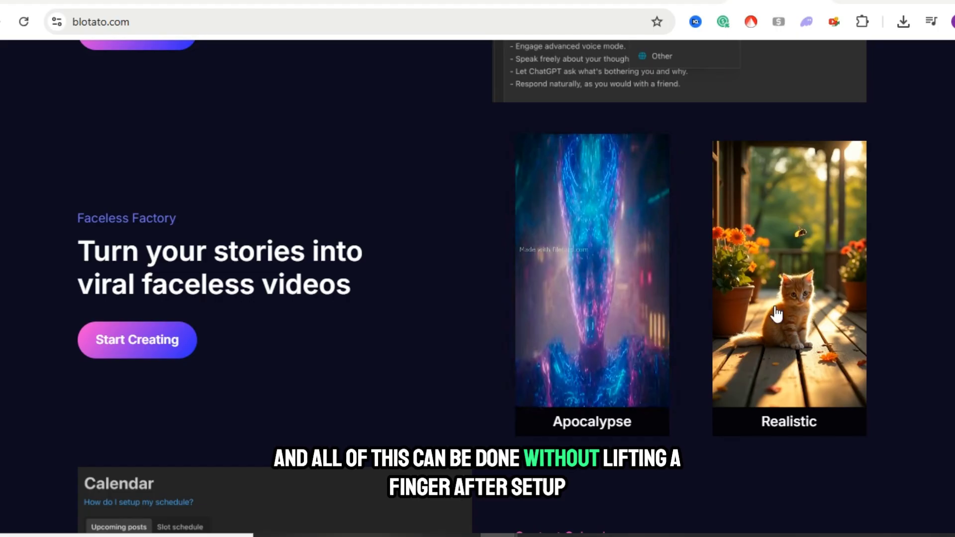
scroll(776, 314, down, 3)
scroll(515, 341, down, 5)
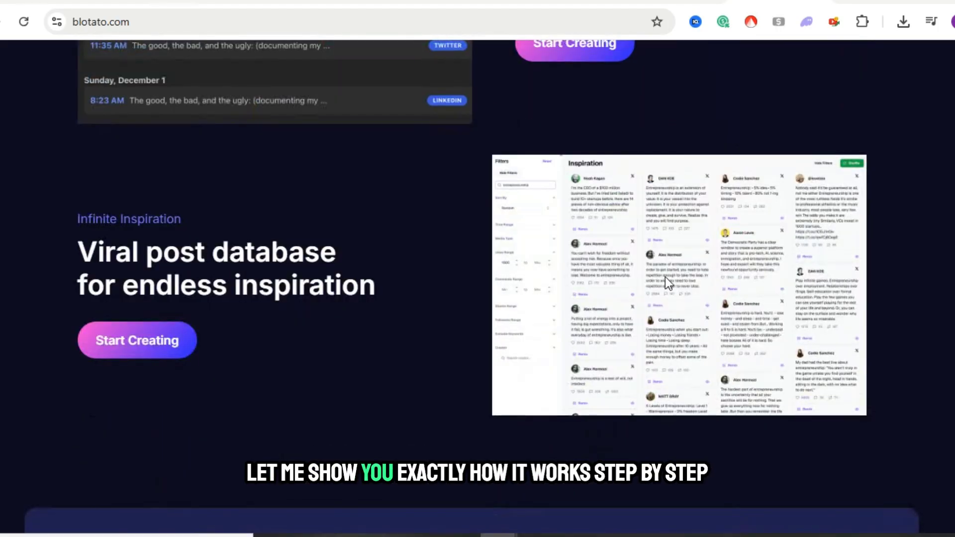
scroll(671, 284, down, 5)
scroll(493, 321, down, 5)
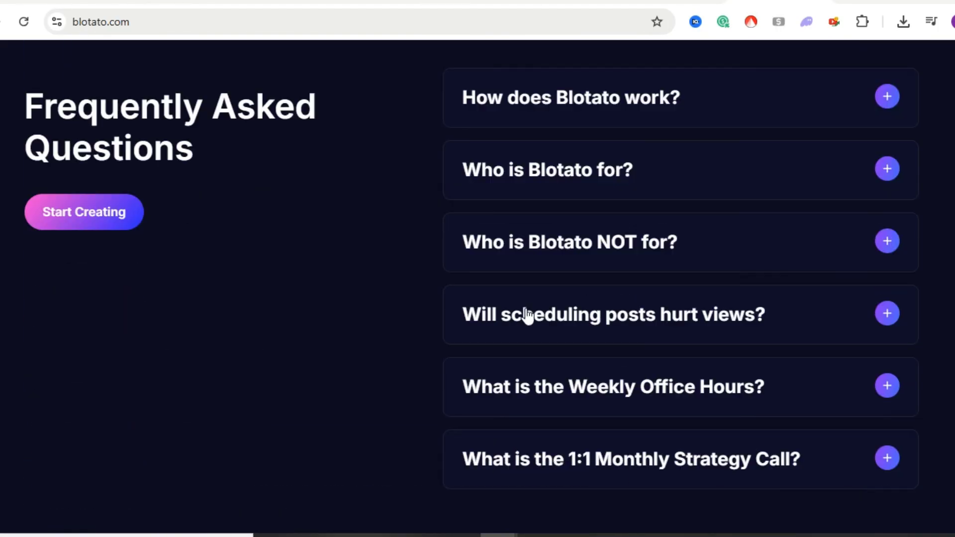
scroll(530, 320, up, 10)
scroll(549, 326, up, 10)
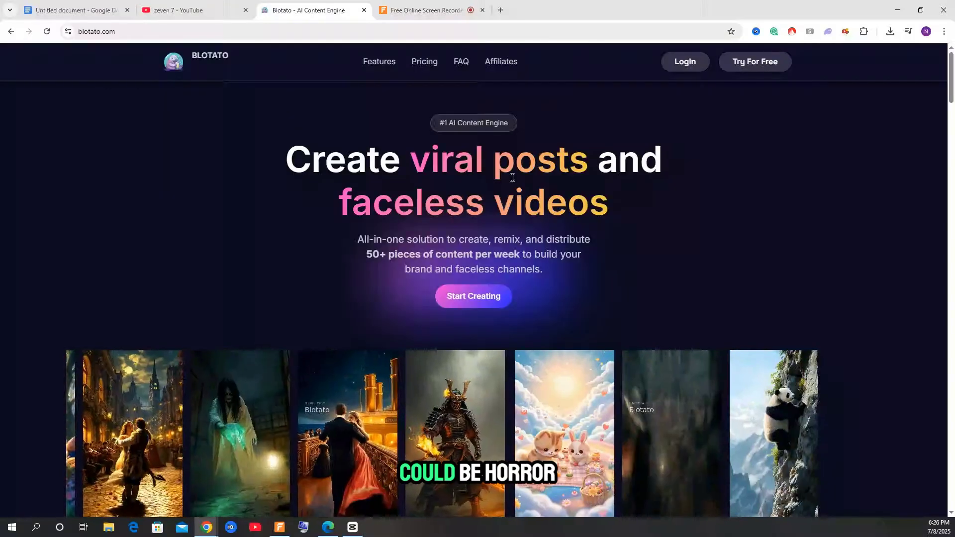
click(692, 66)
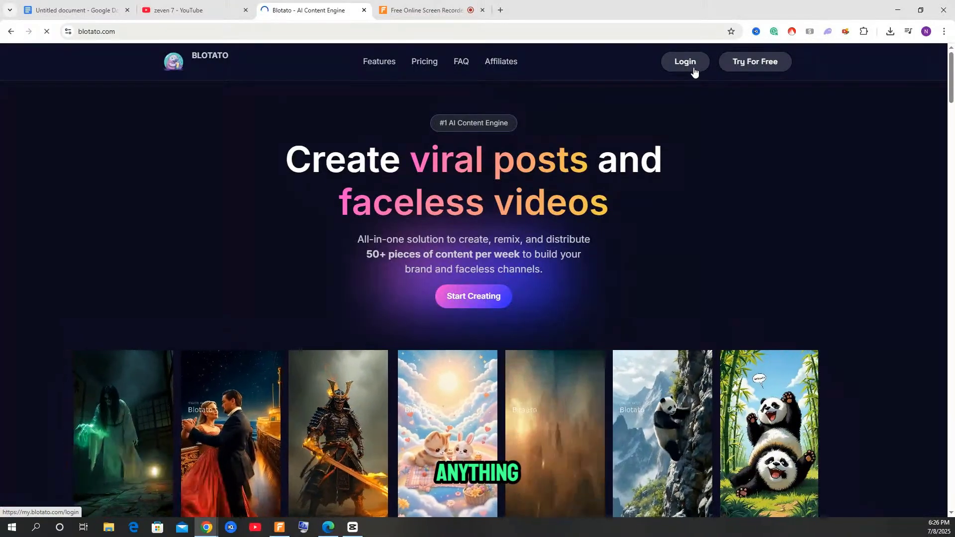
scroll(557, 196, down, 5)
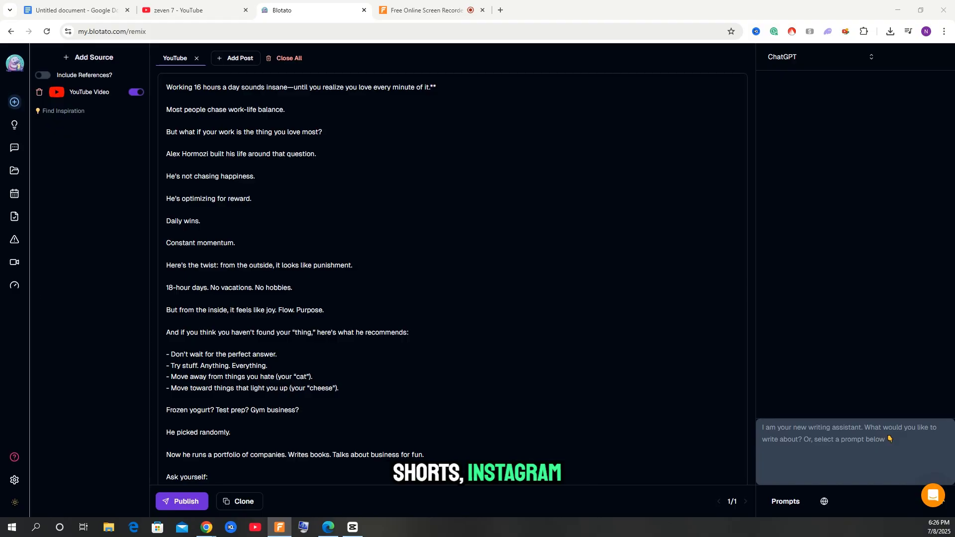
scroll(328, 279, down, 3)
scroll(312, 270, up, 3)
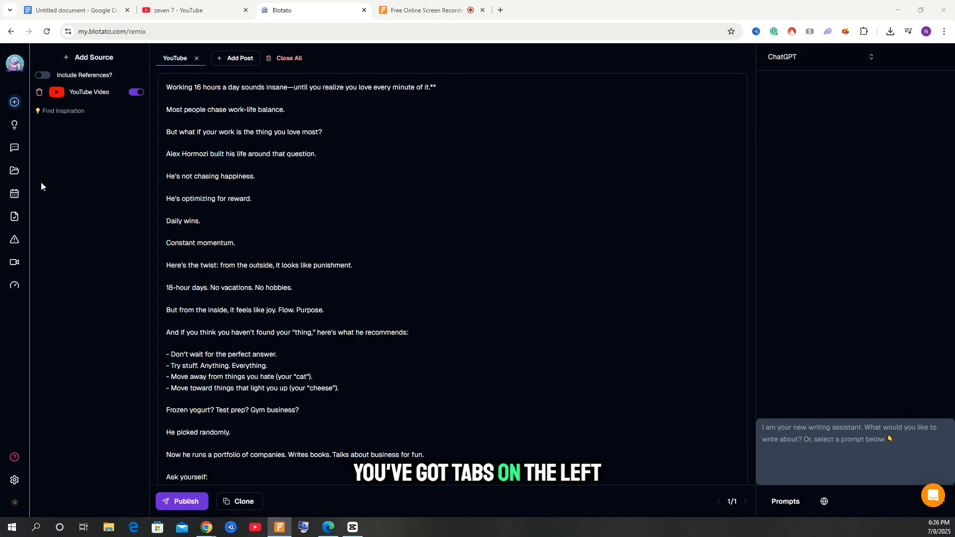
mouse_move(15, 193)
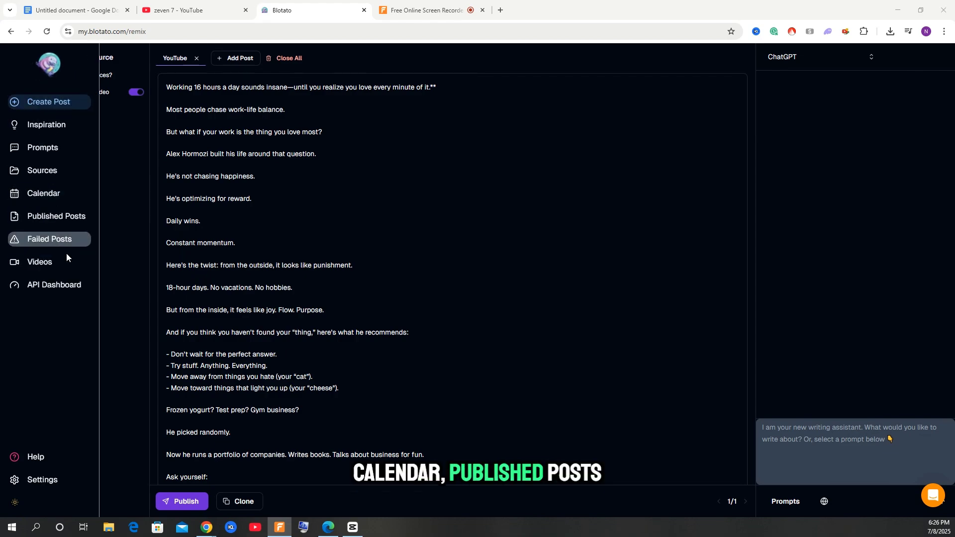
scroll(256, 262, down, 3)
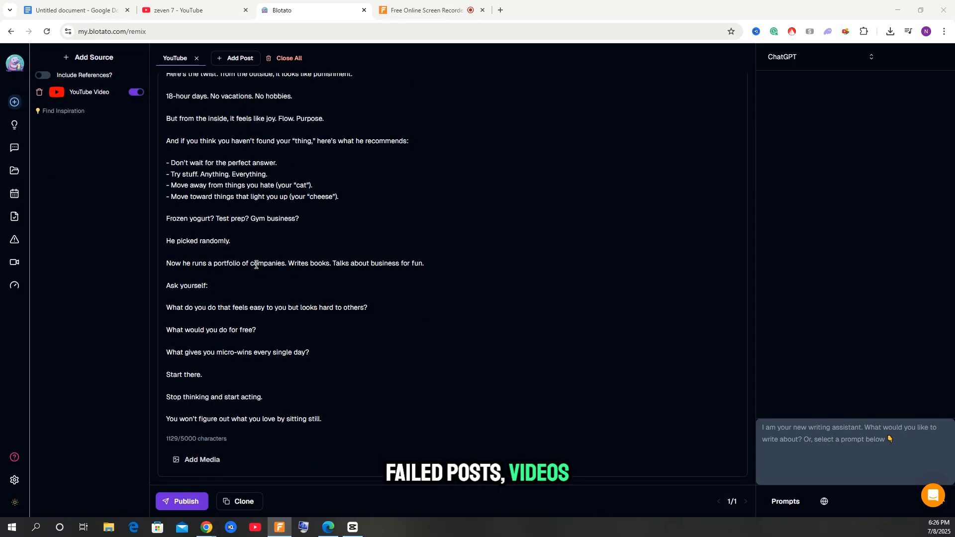
scroll(249, 224, up, 3)
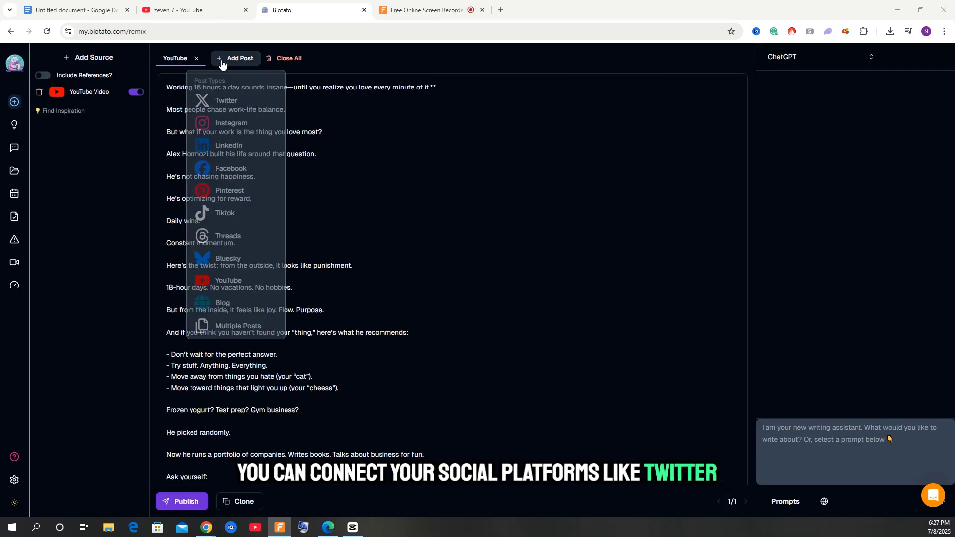
mouse_move(235, 58)
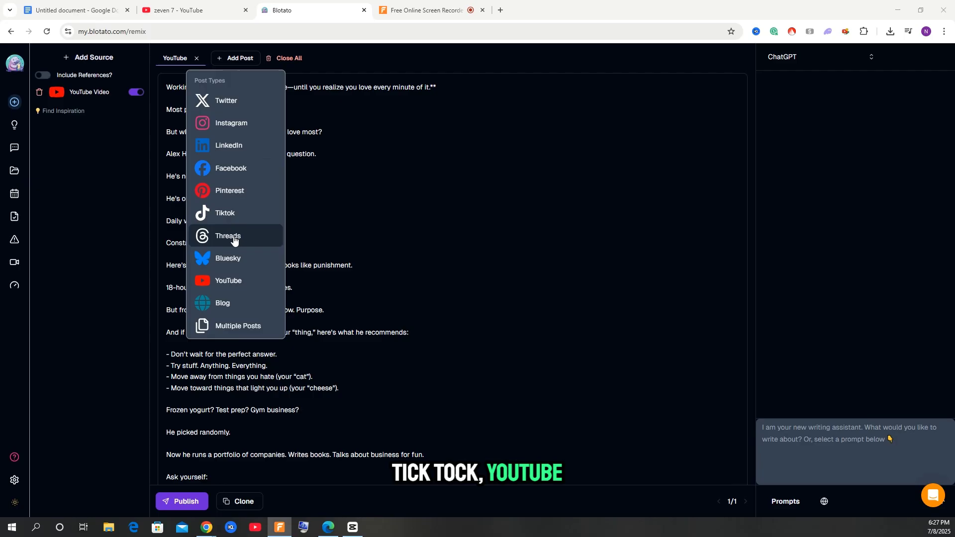
Peek at the Add Source dialog without adding anything, then visit the Inspiration feed
click(109, 65)
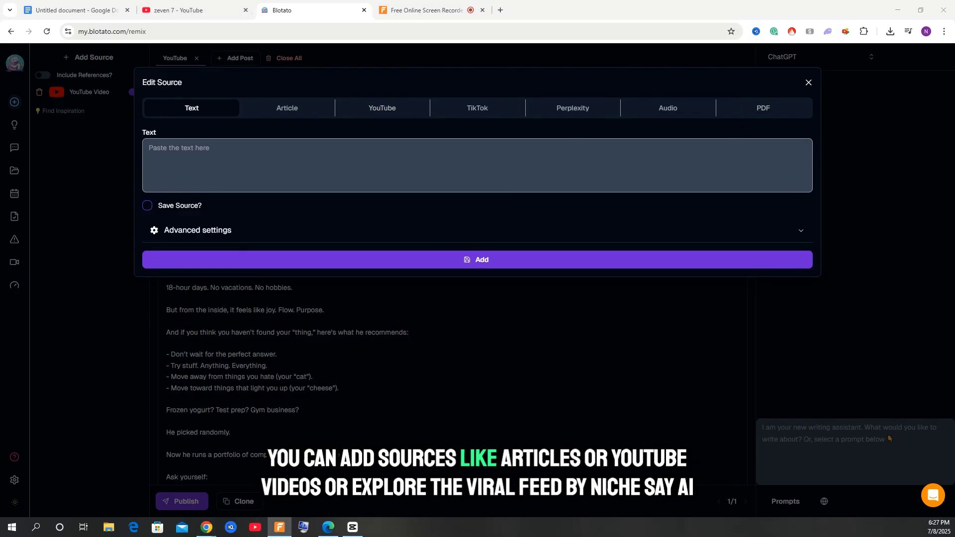
click(107, 159)
mouse_move(14, 101)
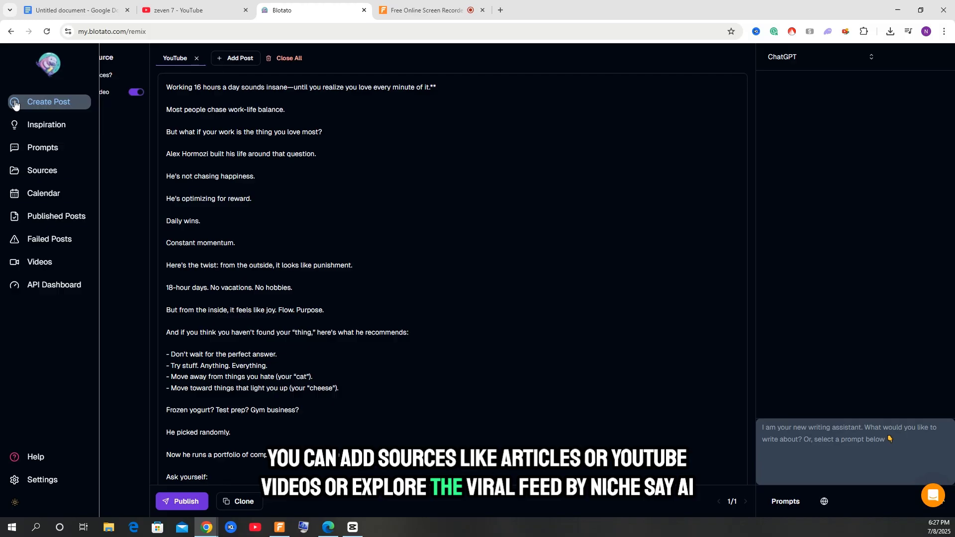
click(34, 128)
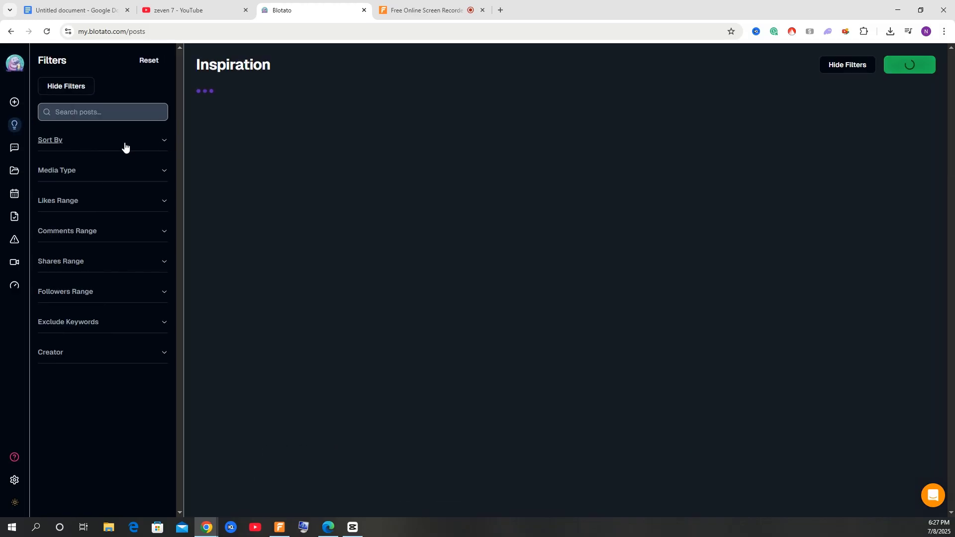
scroll(791, 496, down, 3)
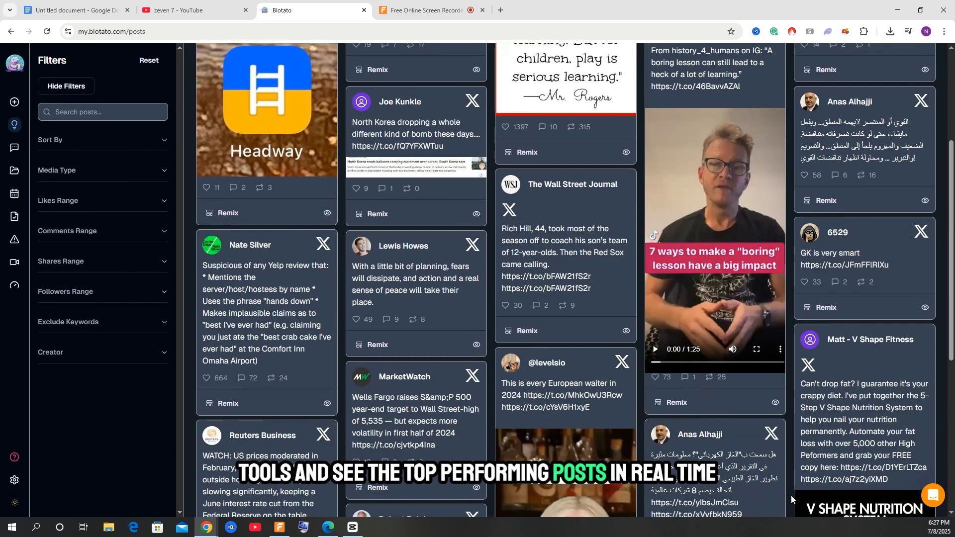
scroll(742, 463, down, 4)
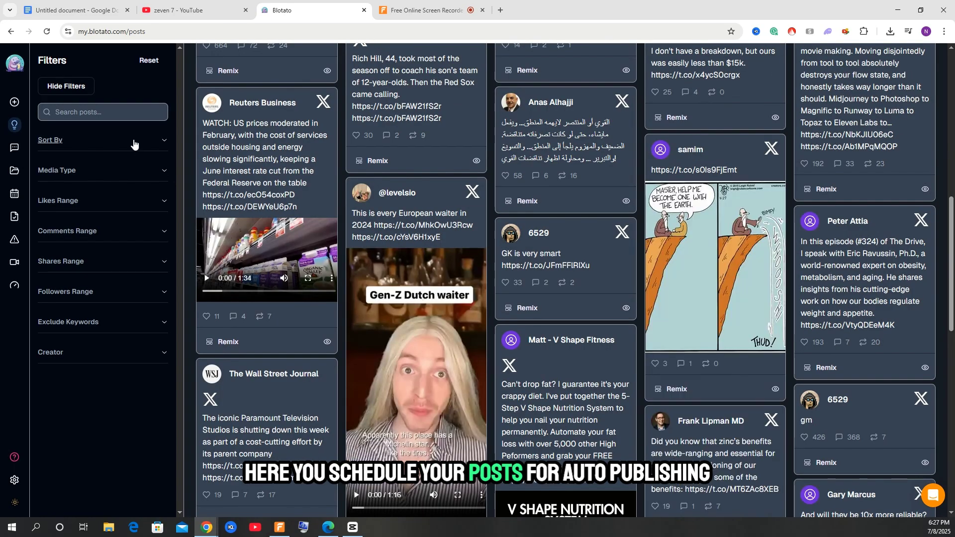
Visit the Calendar, Published Posts and My Videos pages from the sidebar
click(14, 194)
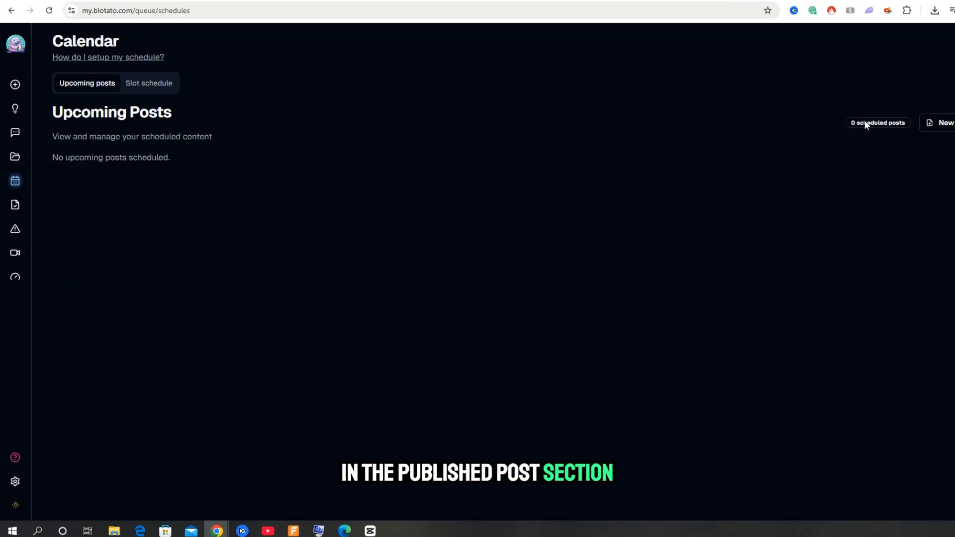
click(22, 206)
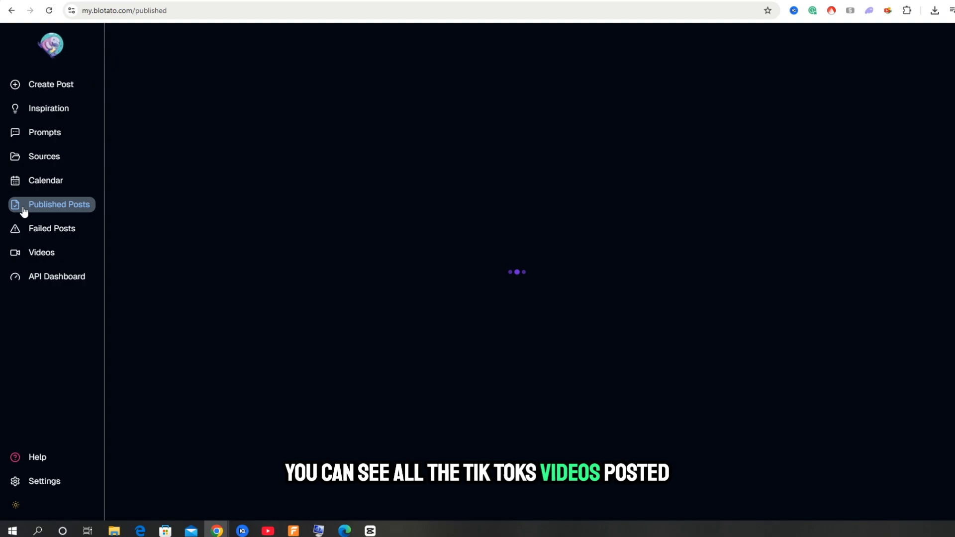
click(20, 258)
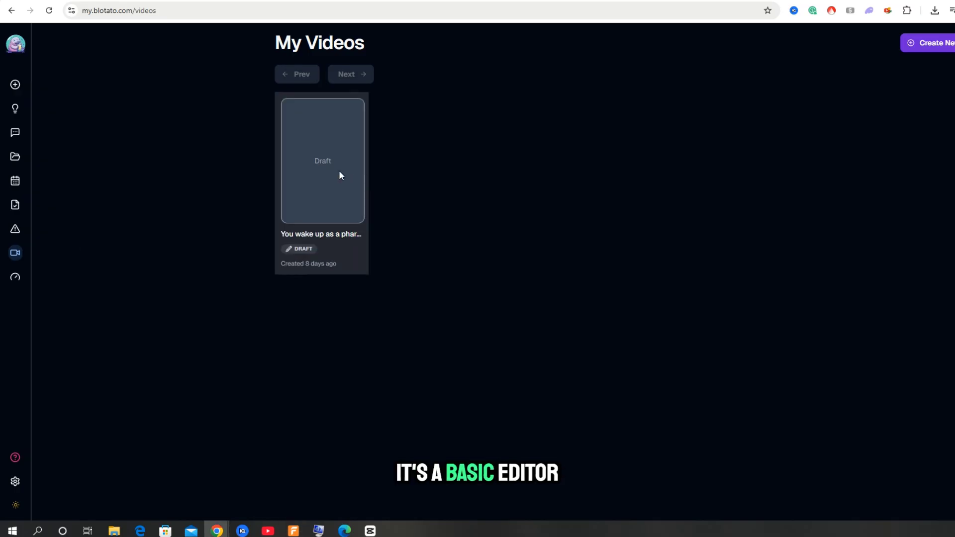
Load the draft video in the editor and select the second image clip on its timeline
click(340, 176)
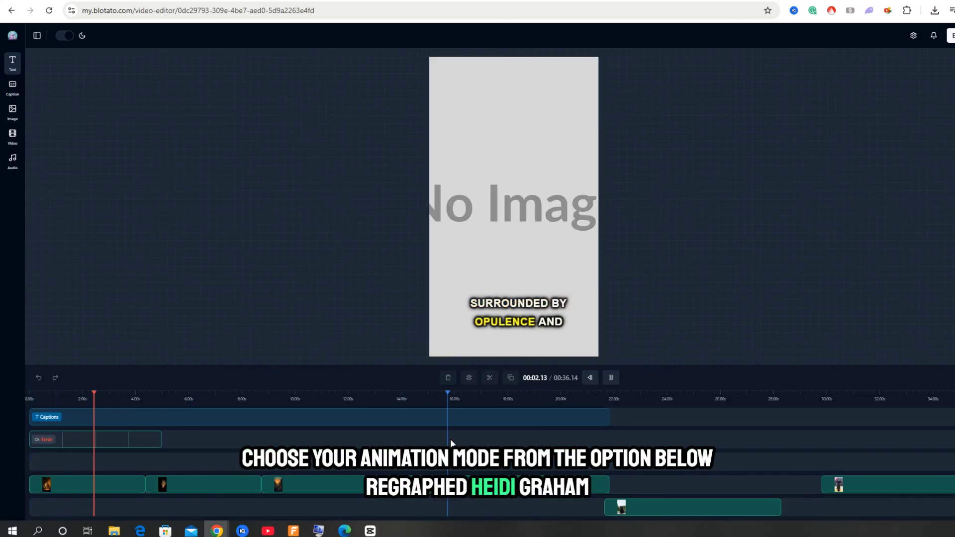
click(192, 485)
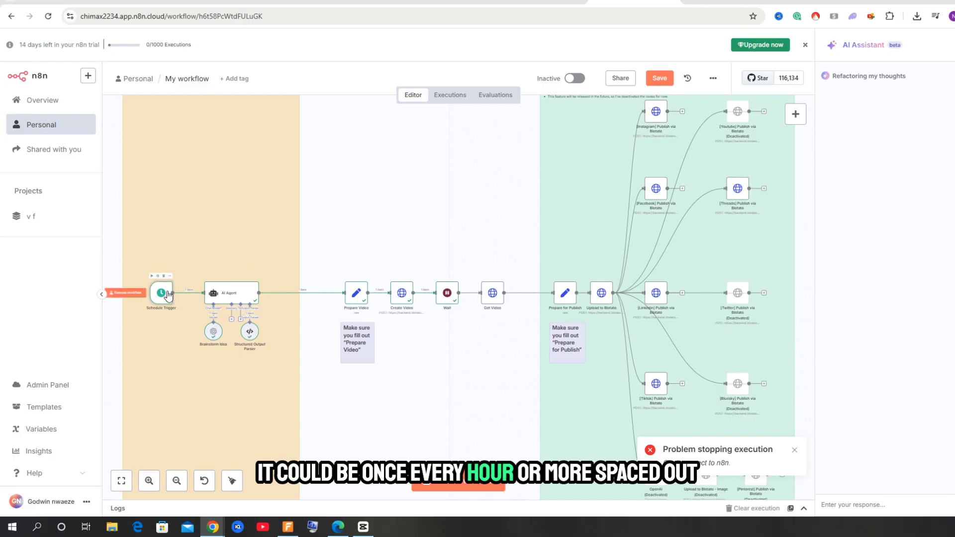
double_click(166, 294)
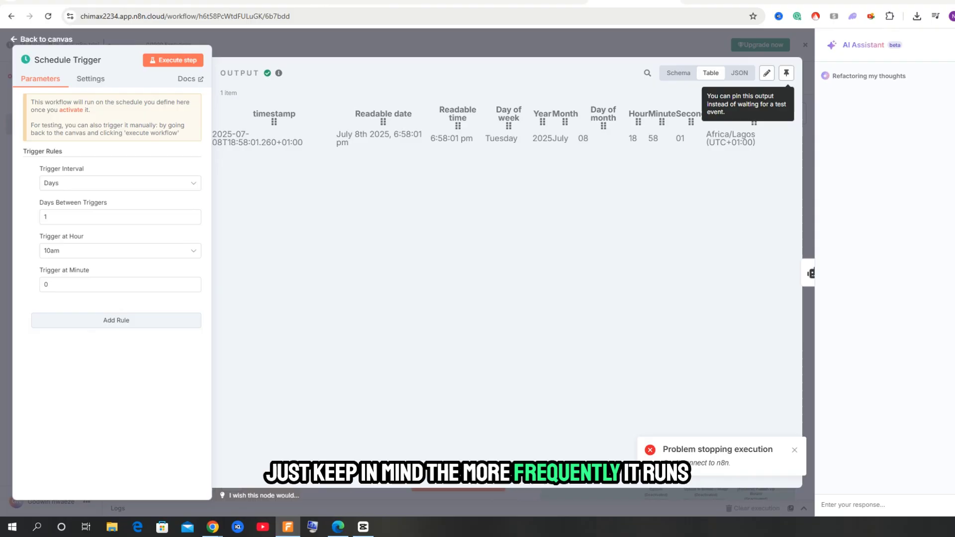
click(107, 187)
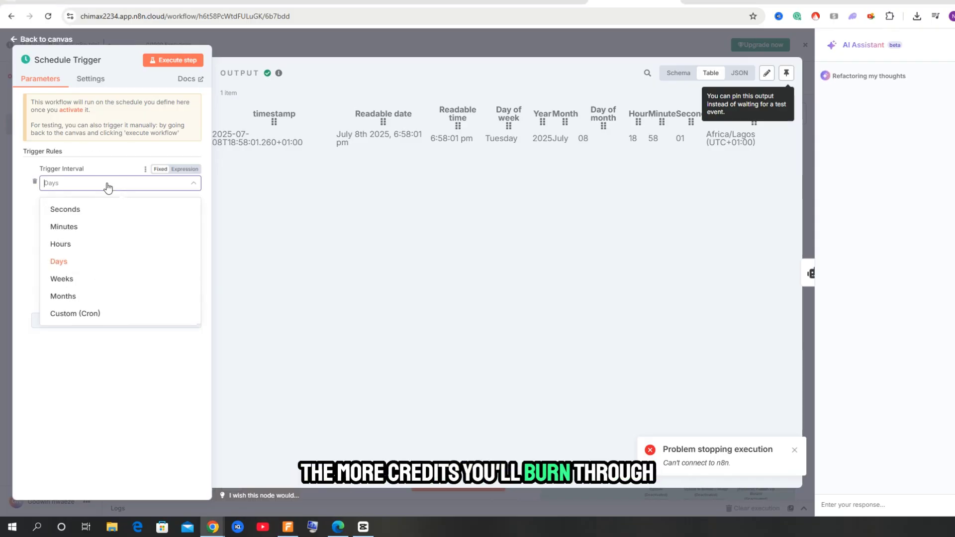
click(67, 262)
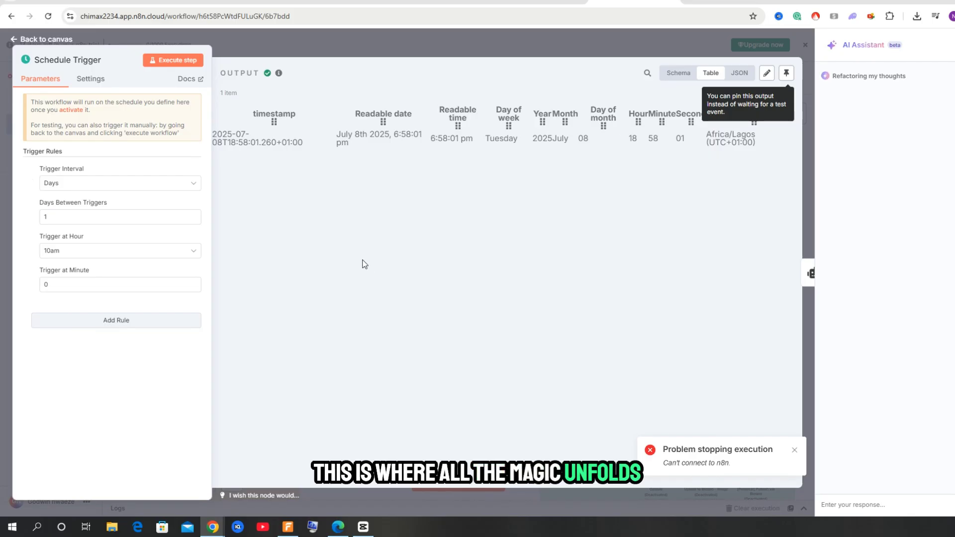
click(18, 42)
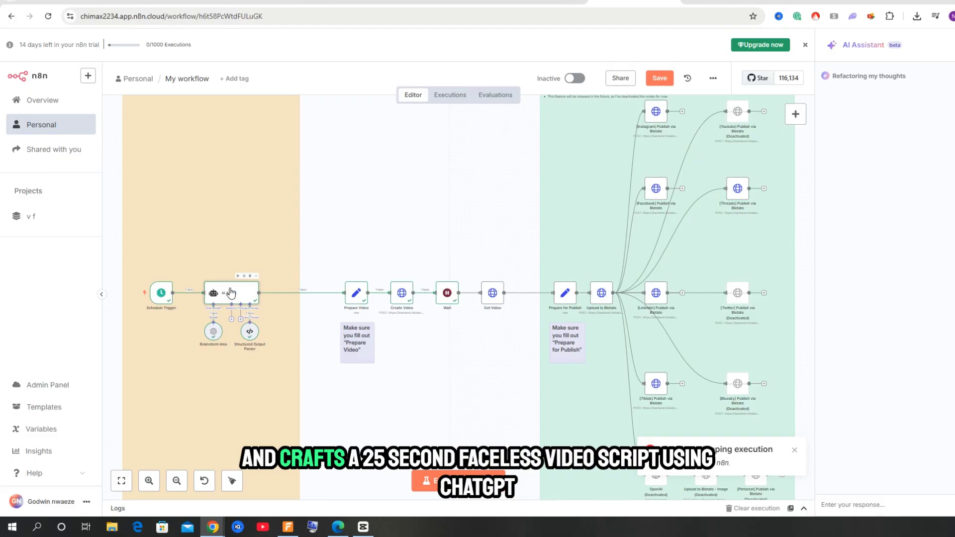
double_click(230, 293)
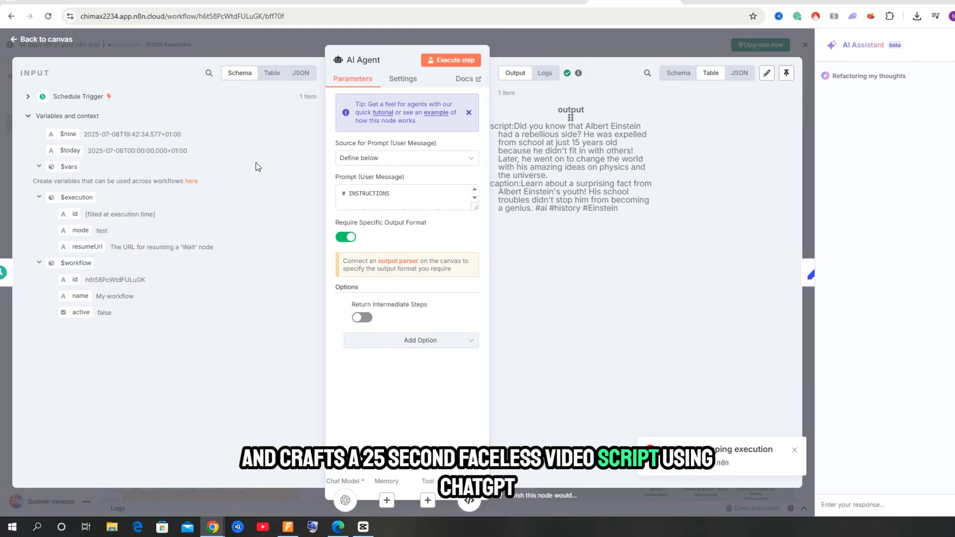
click(385, 159)
click(373, 217)
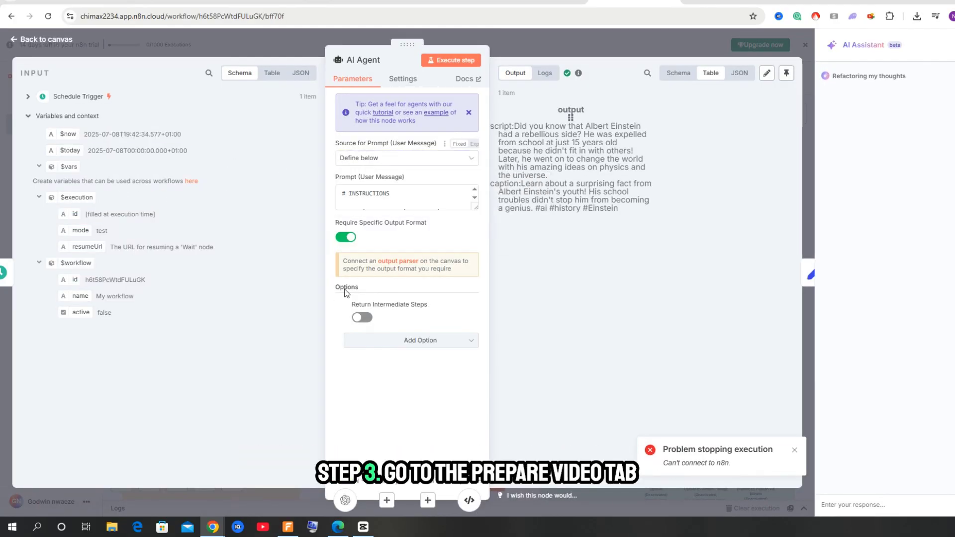
click(41, 39)
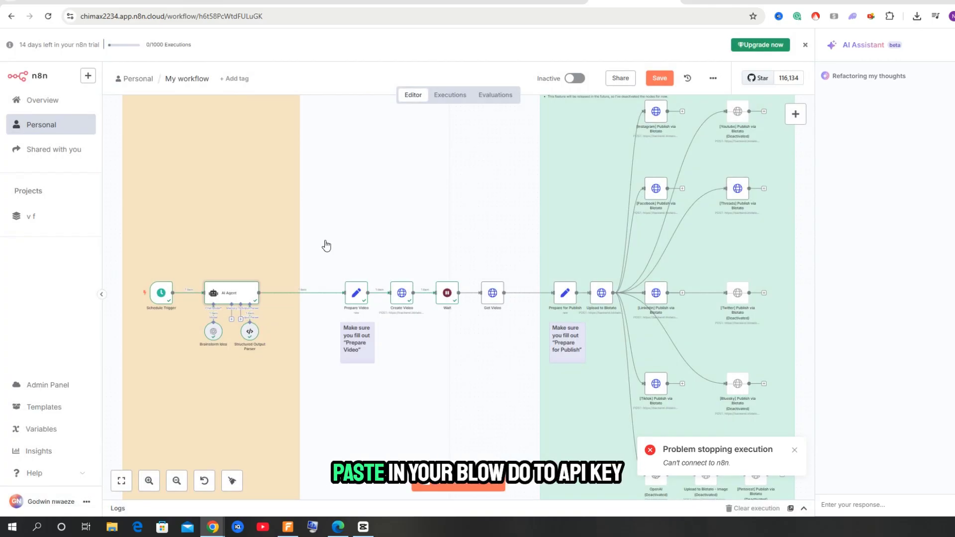
Inspect the Prepare Video node's incoming data as table and JSON, with Schedule Trigger as the input source
double_click(357, 295)
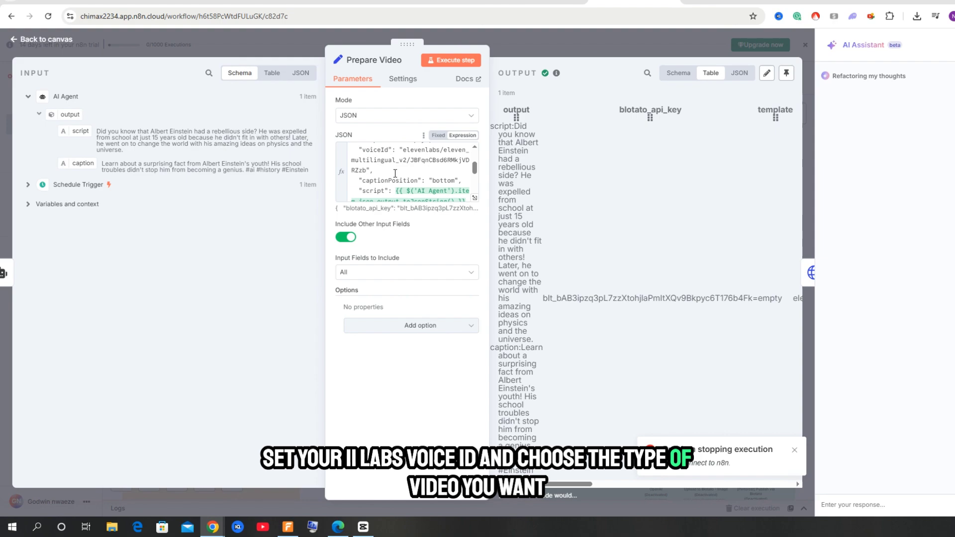
scroll(395, 174, down, 2)
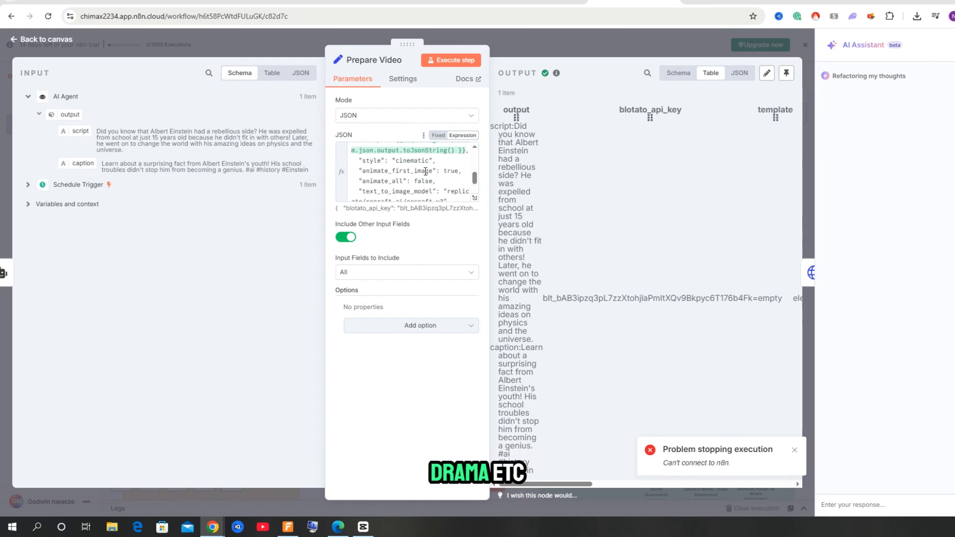
scroll(426, 170, up, 1)
scroll(418, 172, up, 1)
scroll(406, 173, up, 1)
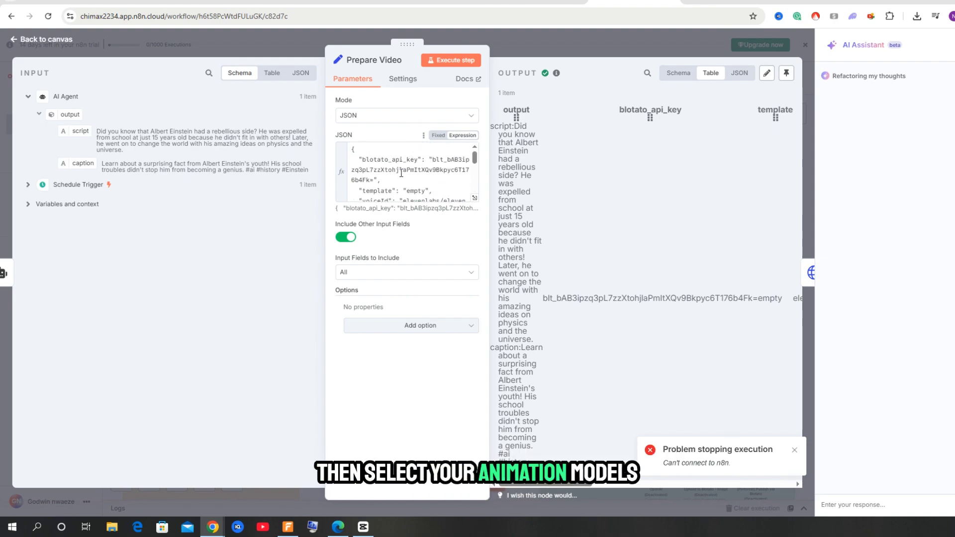
click(273, 74)
click(302, 78)
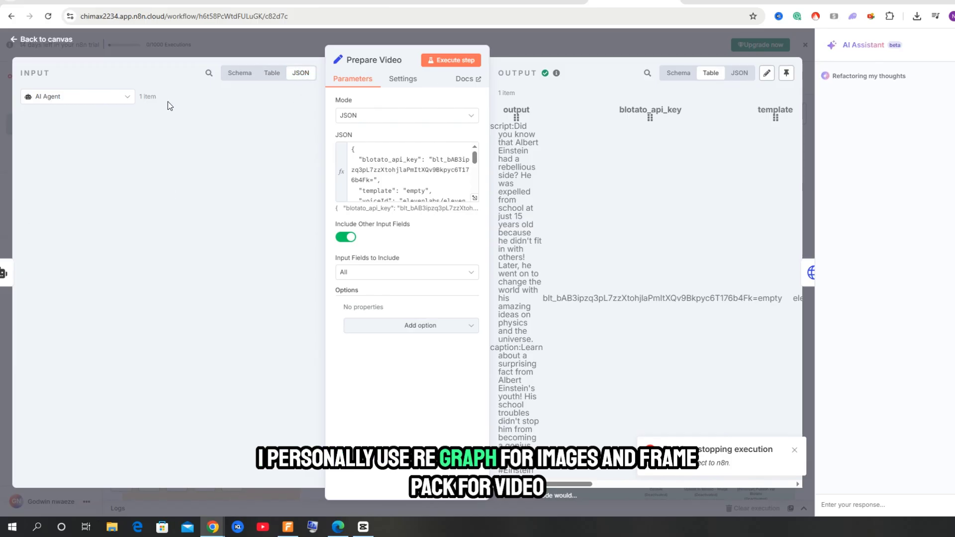
click(129, 100)
click(127, 96)
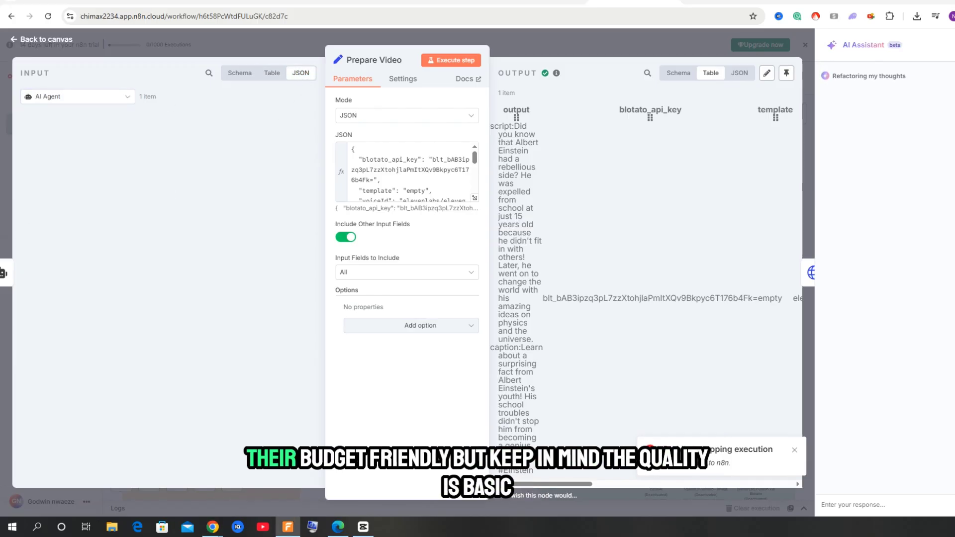
click(125, 96)
click(90, 141)
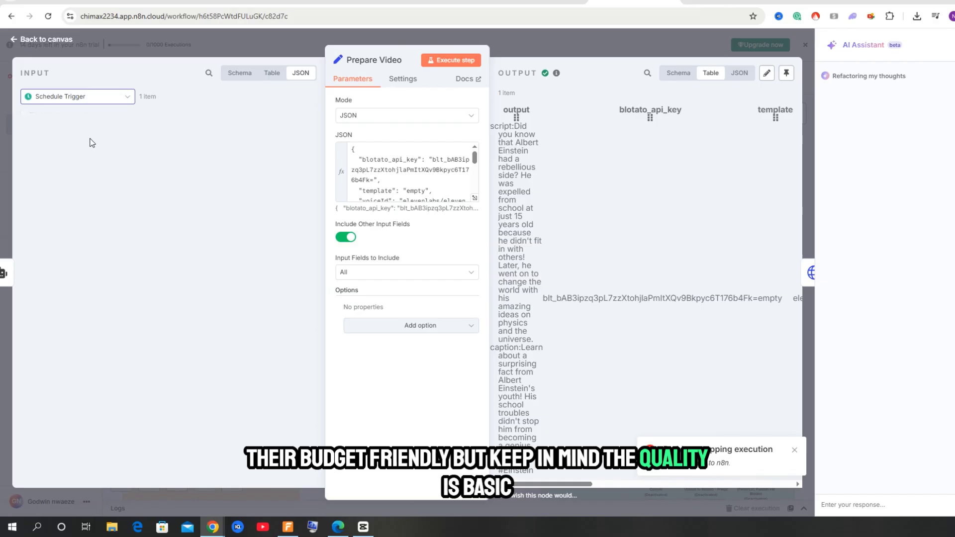
Browse the Schedule Trigger and AI Agent fields in Schema view, then return to the workflow canvas
click(240, 75)
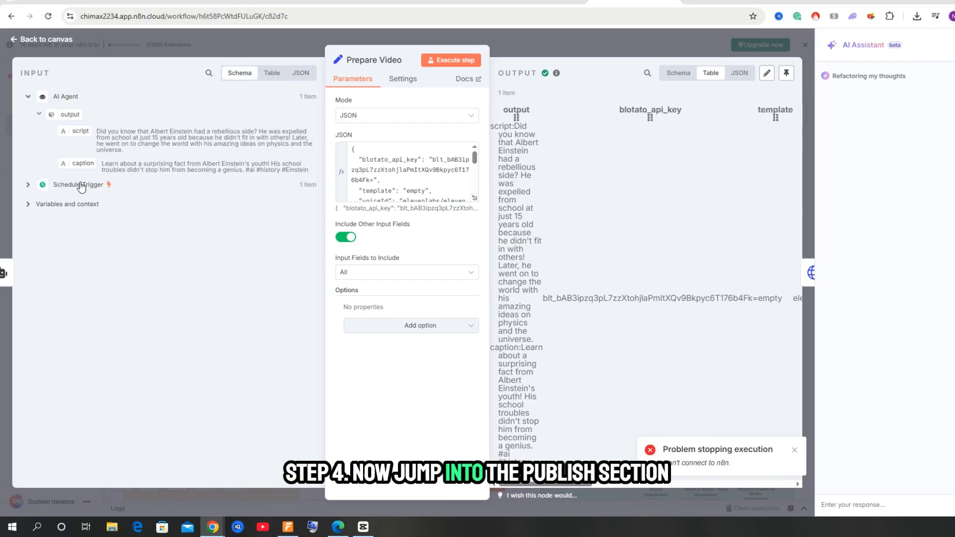
click(34, 185)
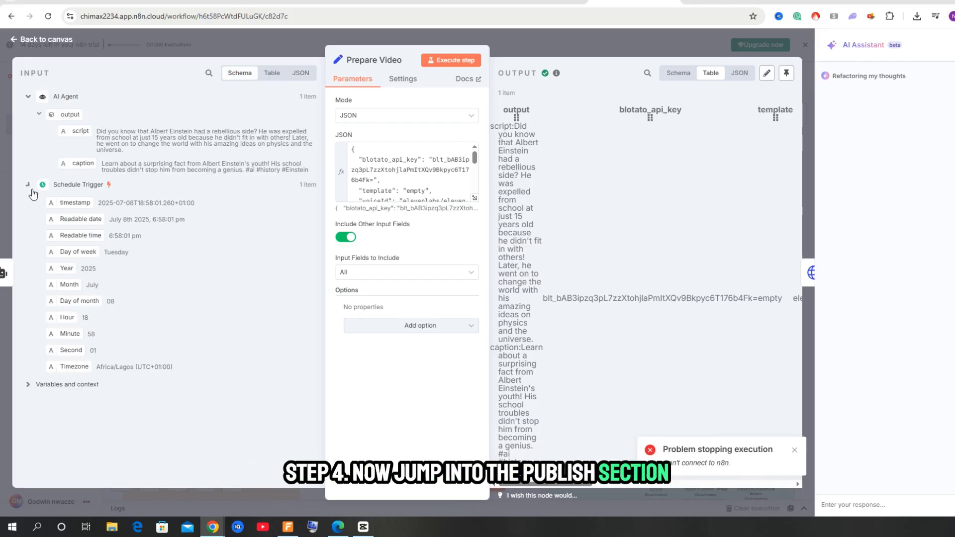
click(41, 115)
click(29, 98)
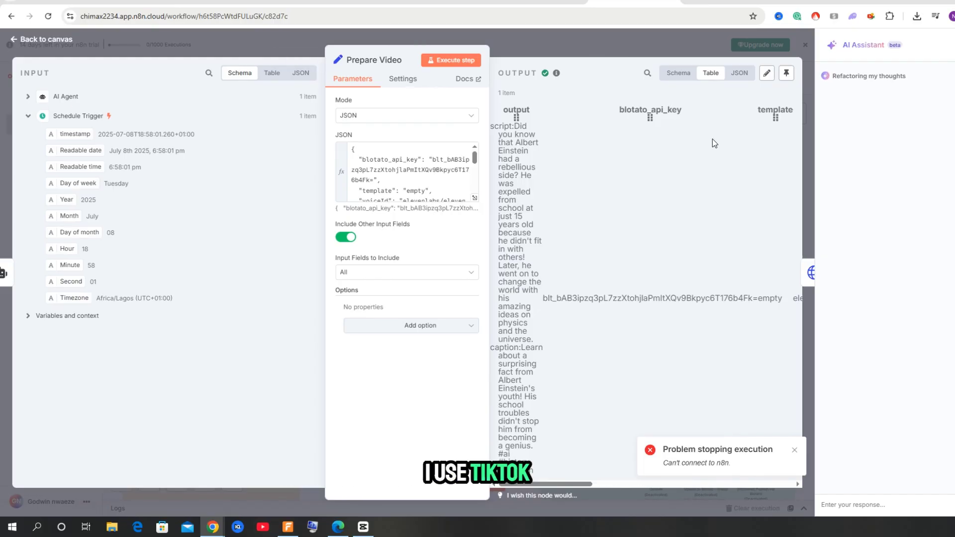
click(794, 451)
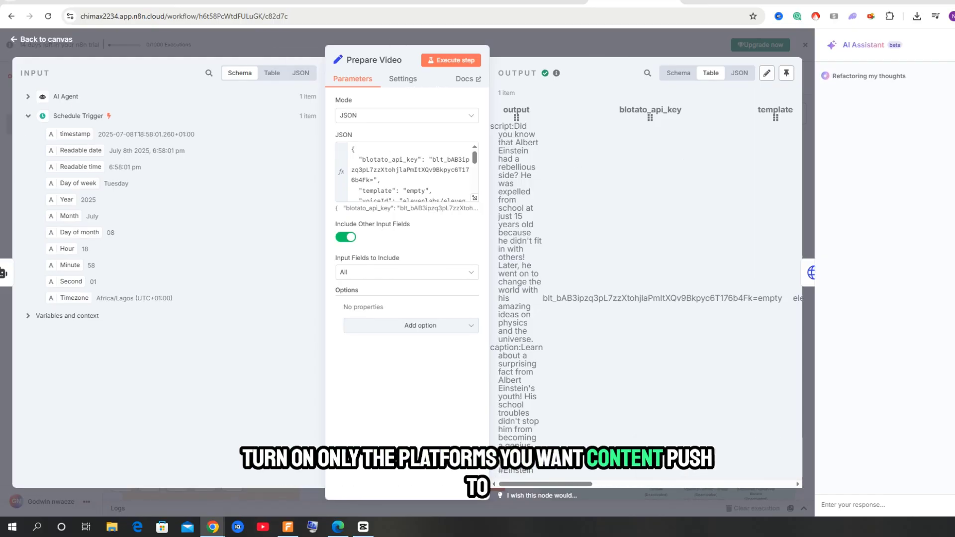
click(14, 41)
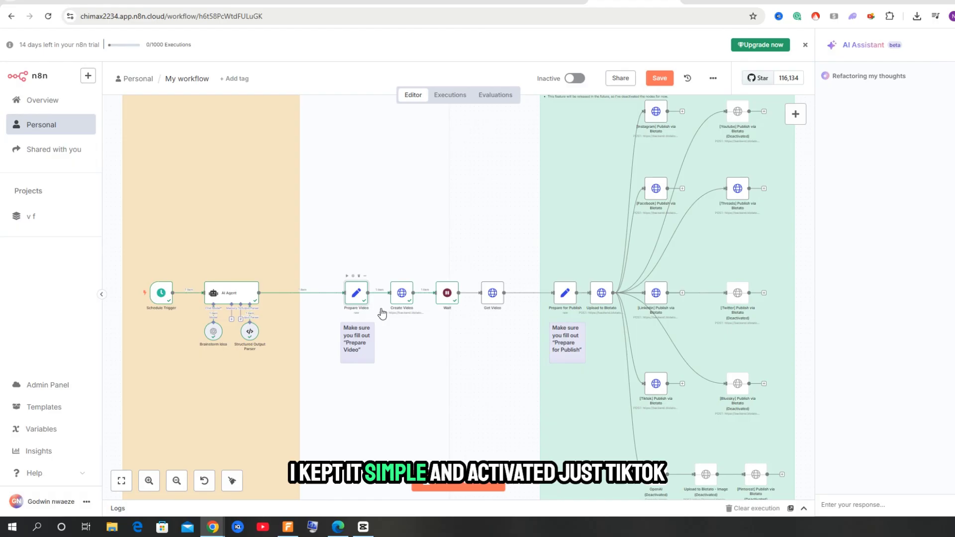
double_click(447, 295)
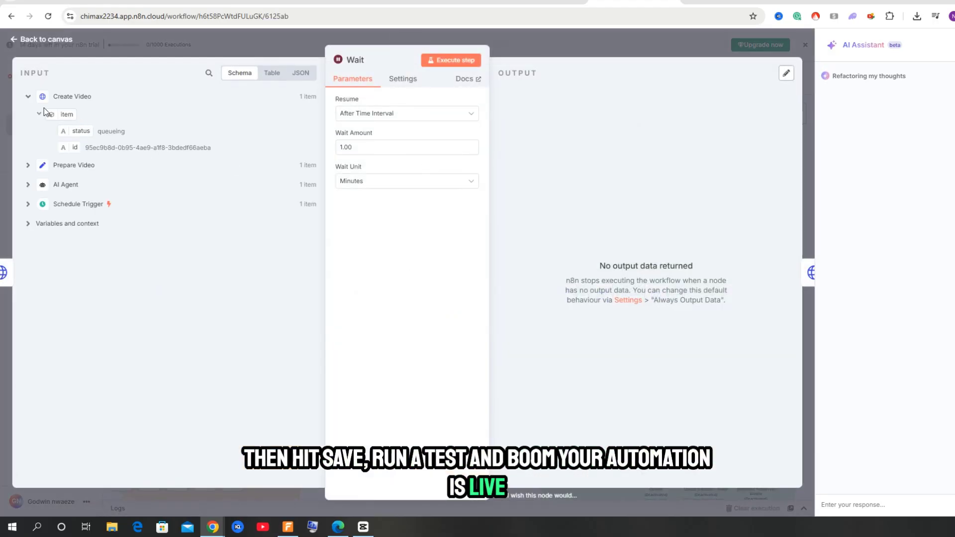
click(29, 98)
click(29, 98)
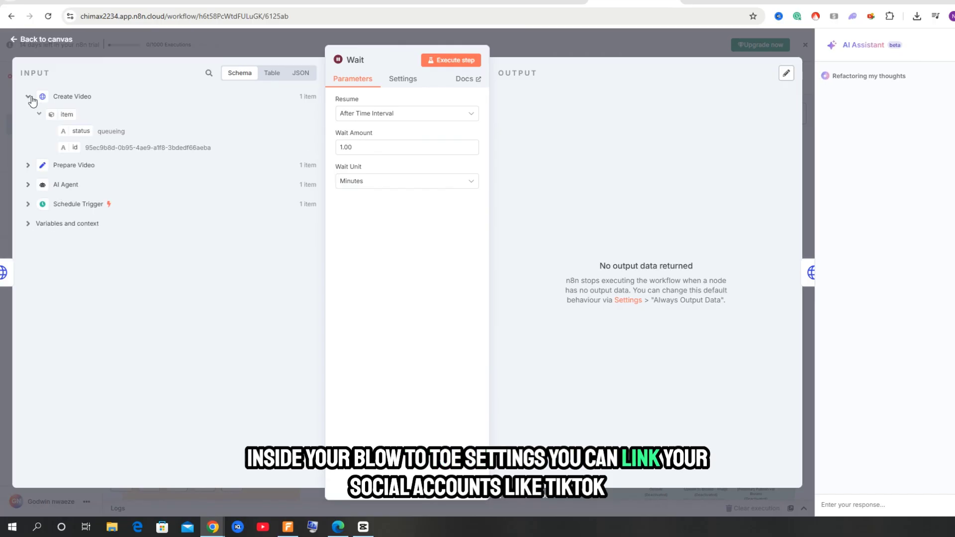
click(28, 165)
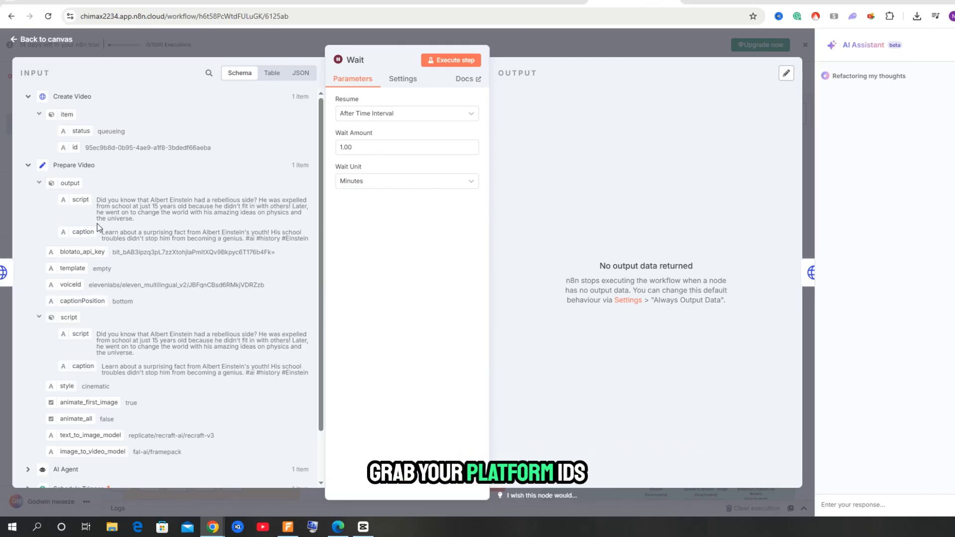
scroll(112, 247, down, 1)
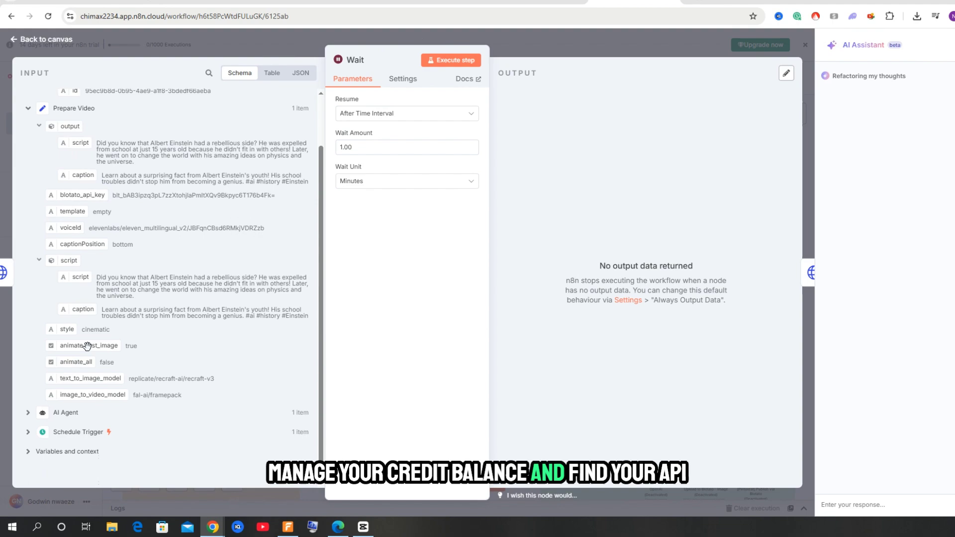
click(28, 412)
scroll(109, 380, down, 1)
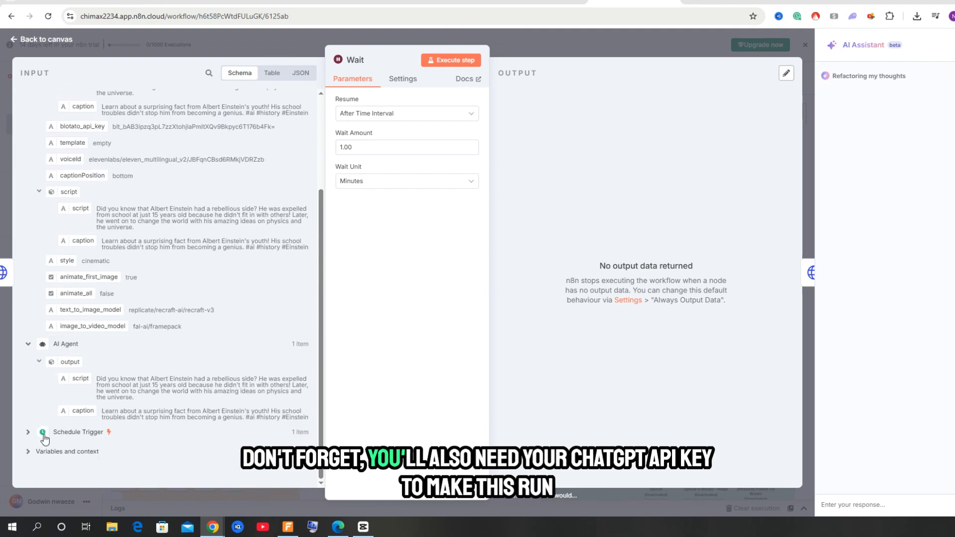
click(16, 41)
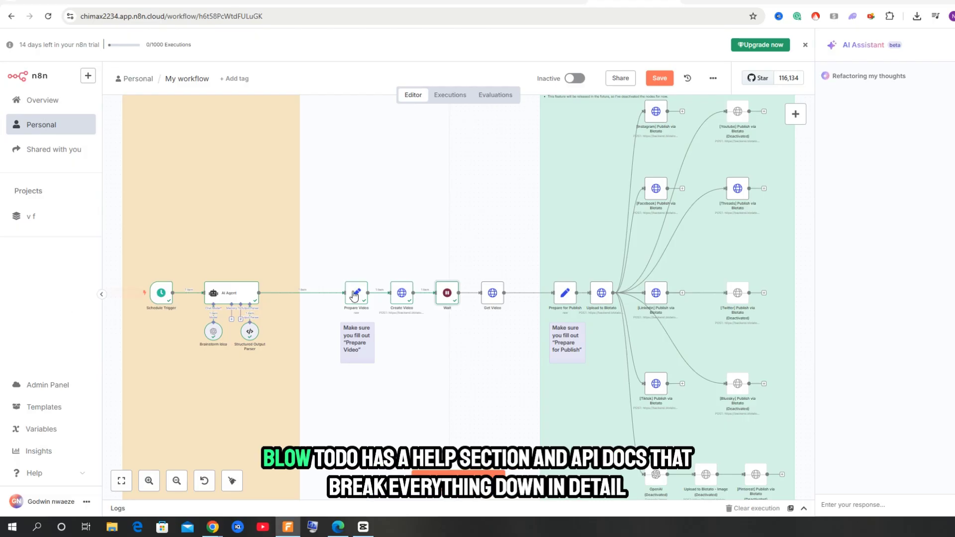
Enter a TikTok ID into the Prepare for Publish node's tiktok_id value and return to the canvas
double_click(565, 295)
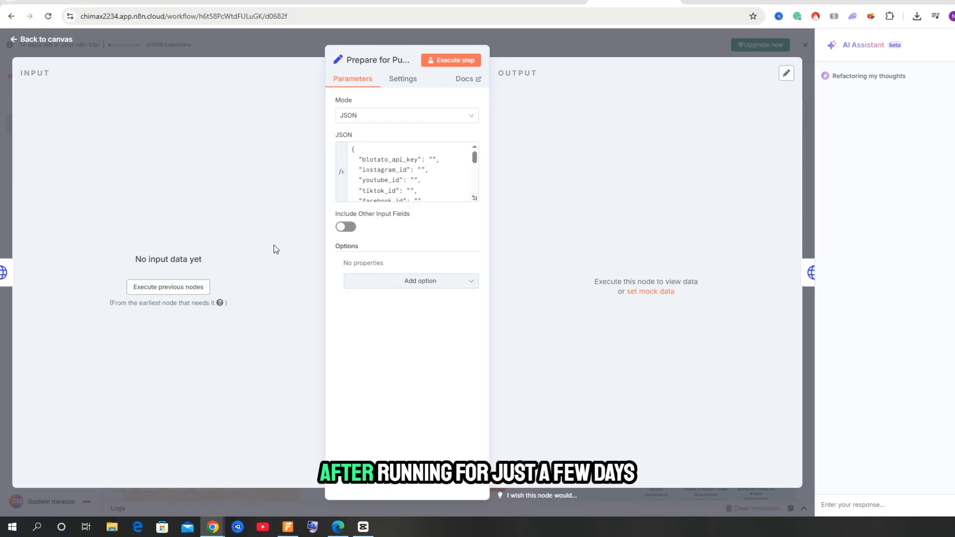
scroll(405, 176, down, 3)
scroll(406, 176, up, 3)
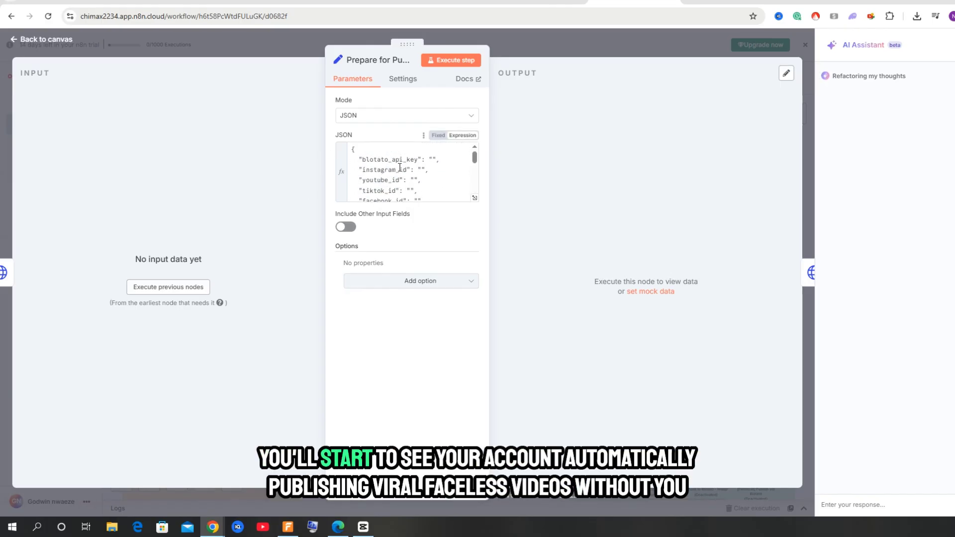
scroll(400, 167, down, 3)
scroll(401, 167, up, 3)
click(410, 190)
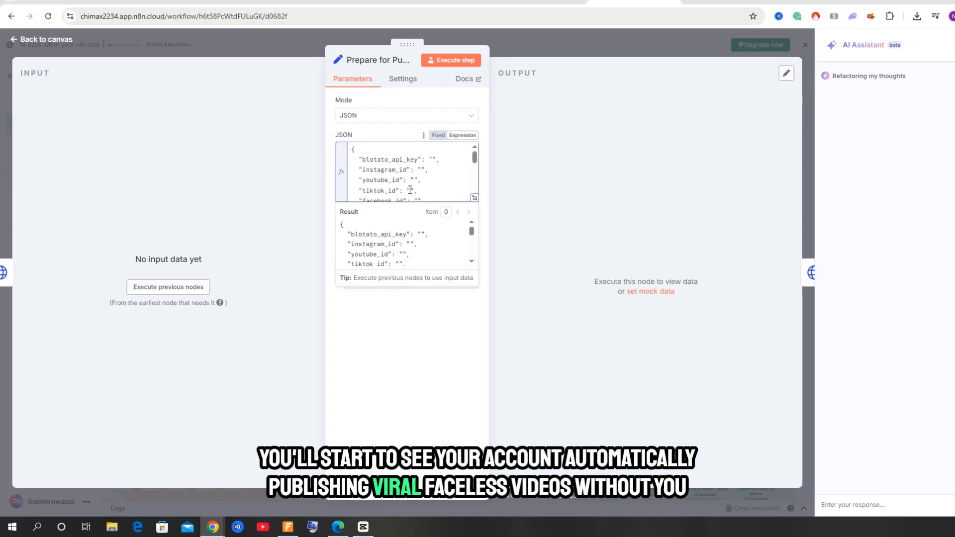
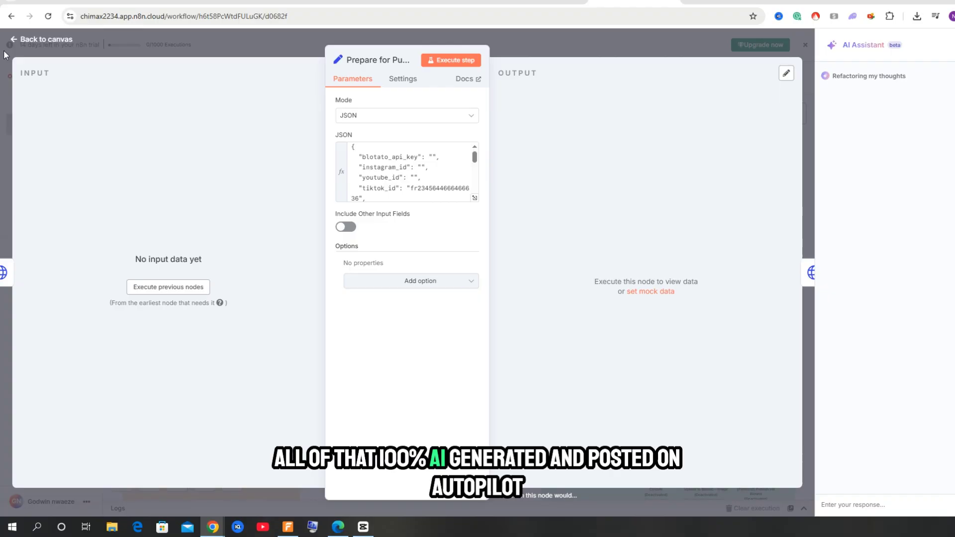
click(21, 43)
scroll(623, 325, down, 1)
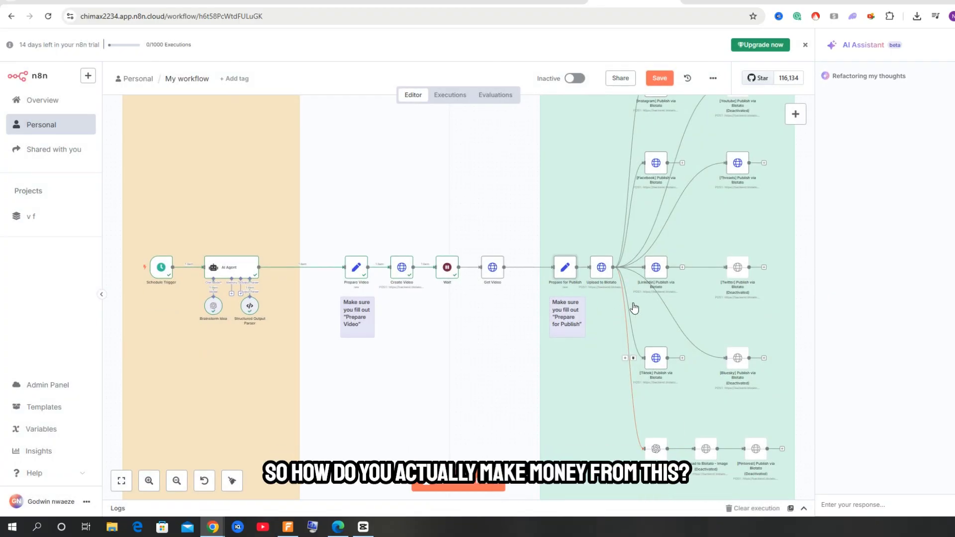
scroll(672, 308, up, 3)
scroll(679, 336, down, 1)
scroll(655, 365, down, 2)
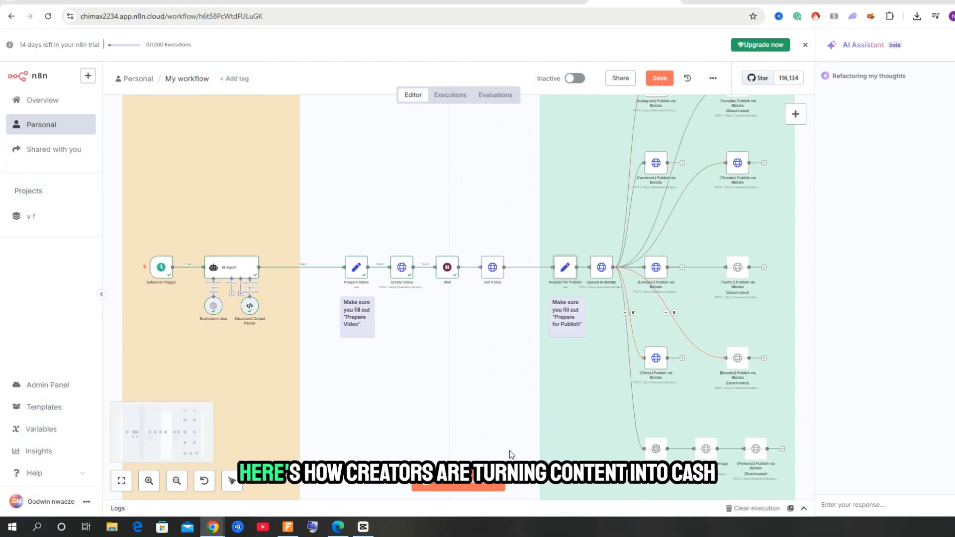
Execute a test run of the whole workflow
click(473, 484)
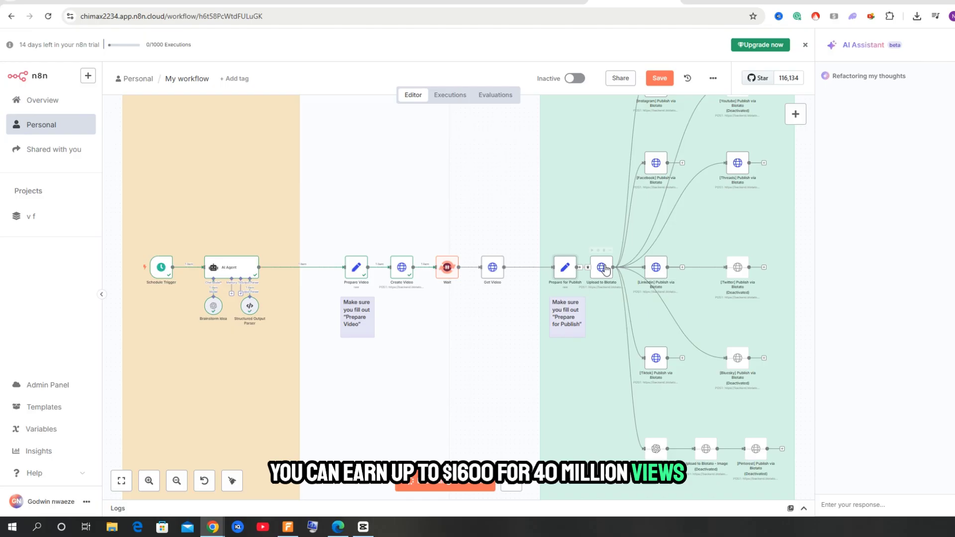
Deactivate the Facebook, LinkedIn, Threads and Instagram publish nodes, leaving TikTok active
right_click(657, 169)
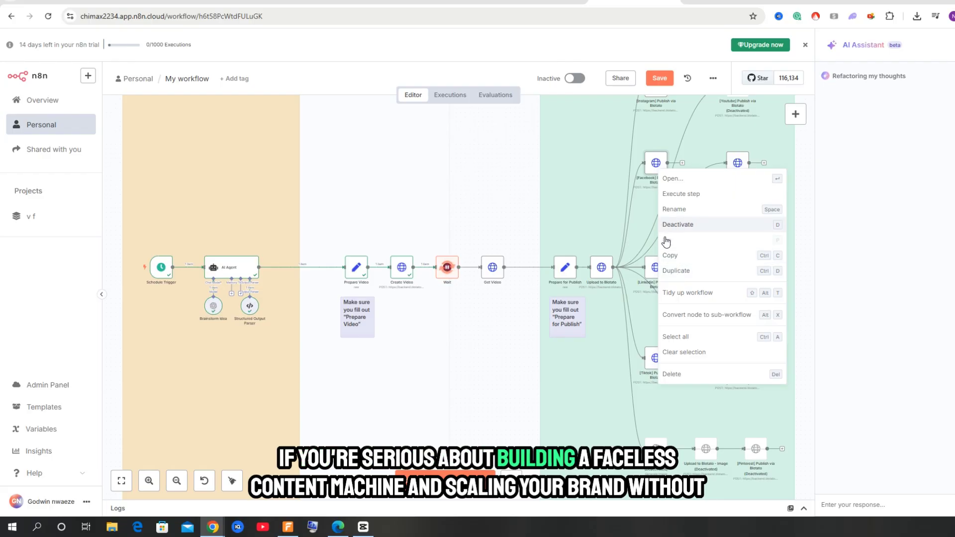
click(678, 226)
right_click(657, 269)
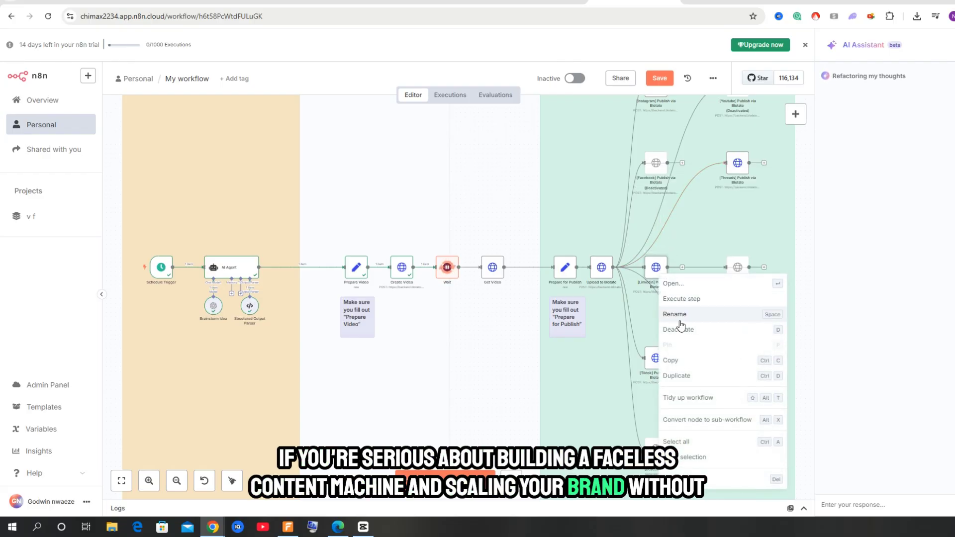
key(d)
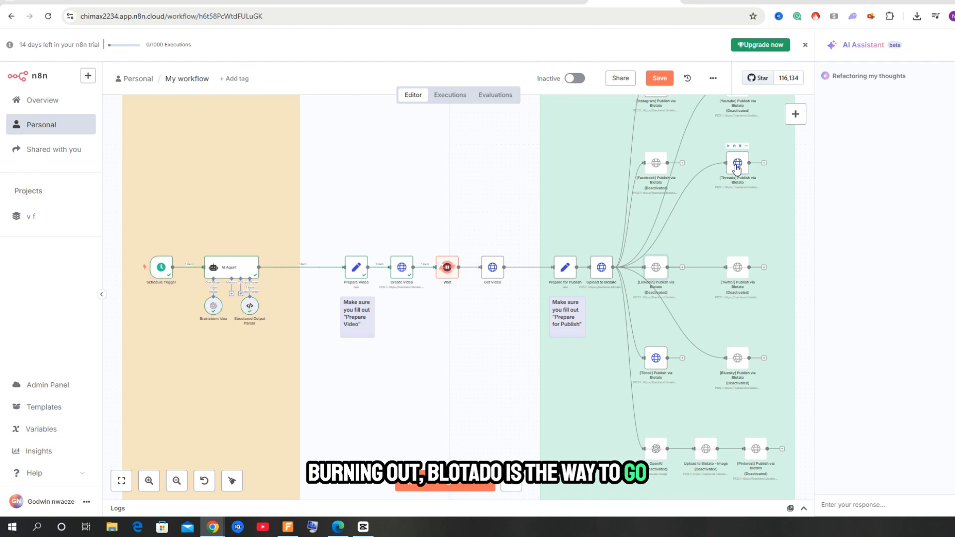
right_click(737, 167)
click(749, 227)
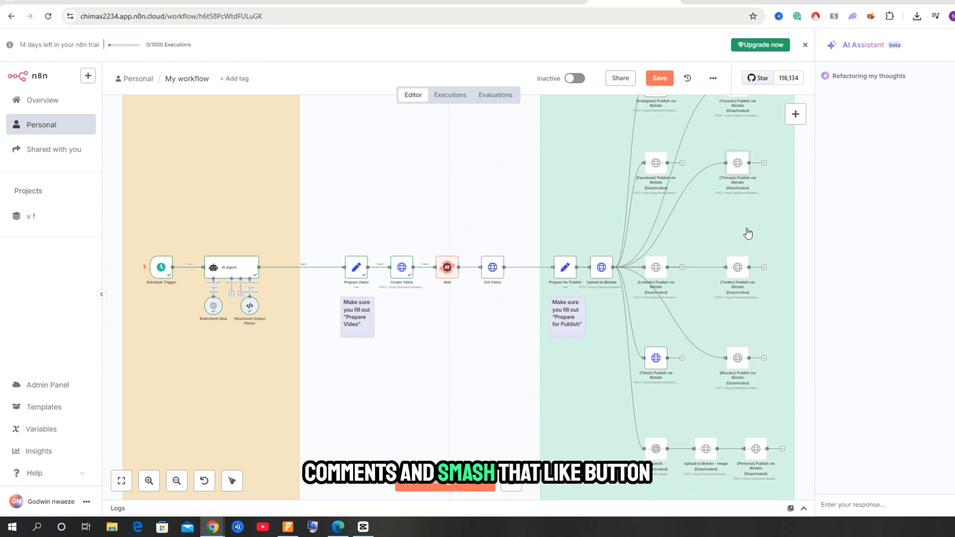
scroll(748, 234, up, 3)
right_click(656, 189)
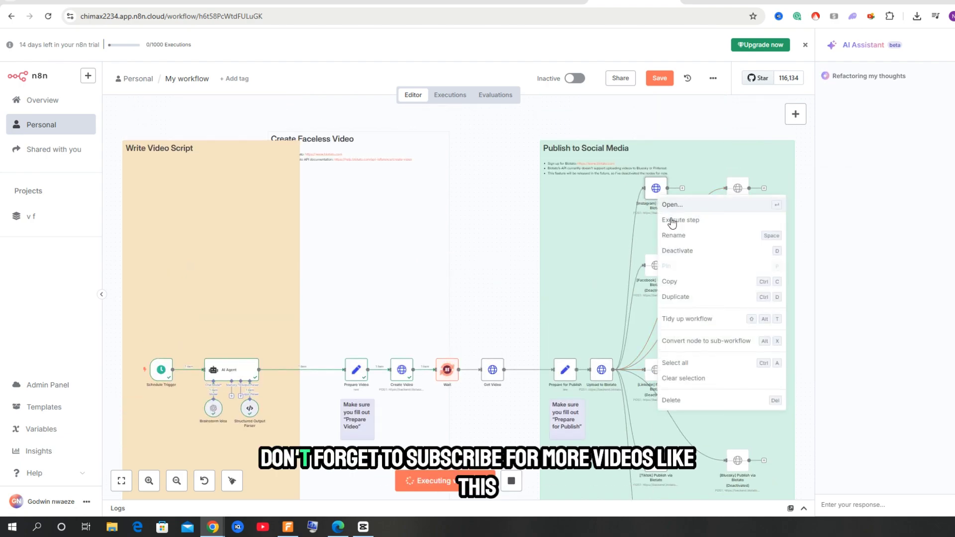
click(680, 251)
scroll(585, 293, down, 2)
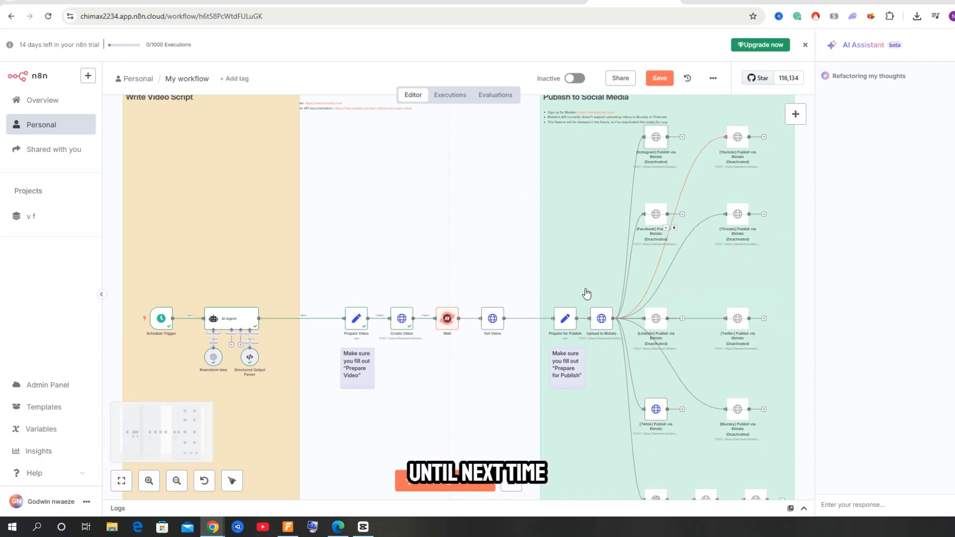
scroll(585, 293, down, 1)
scroll(572, 251, up, 3)
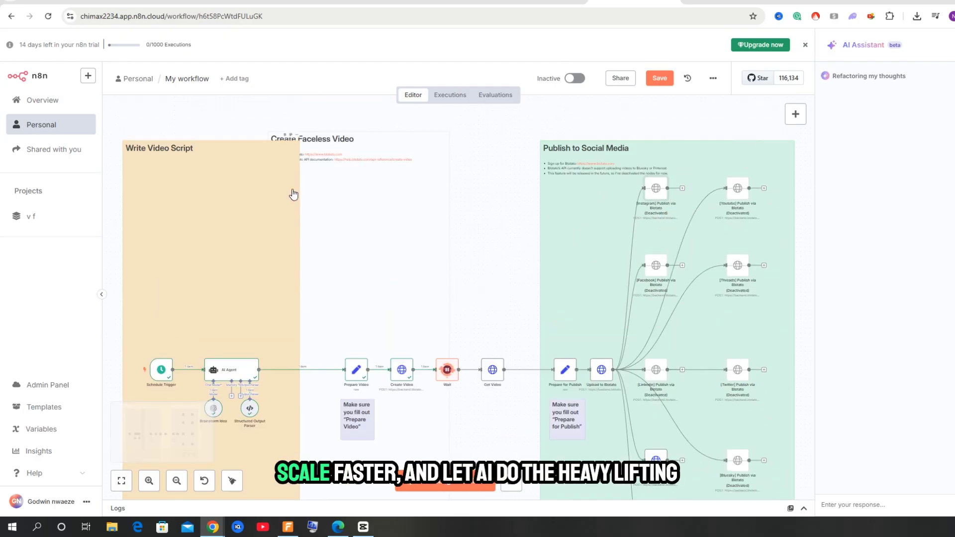